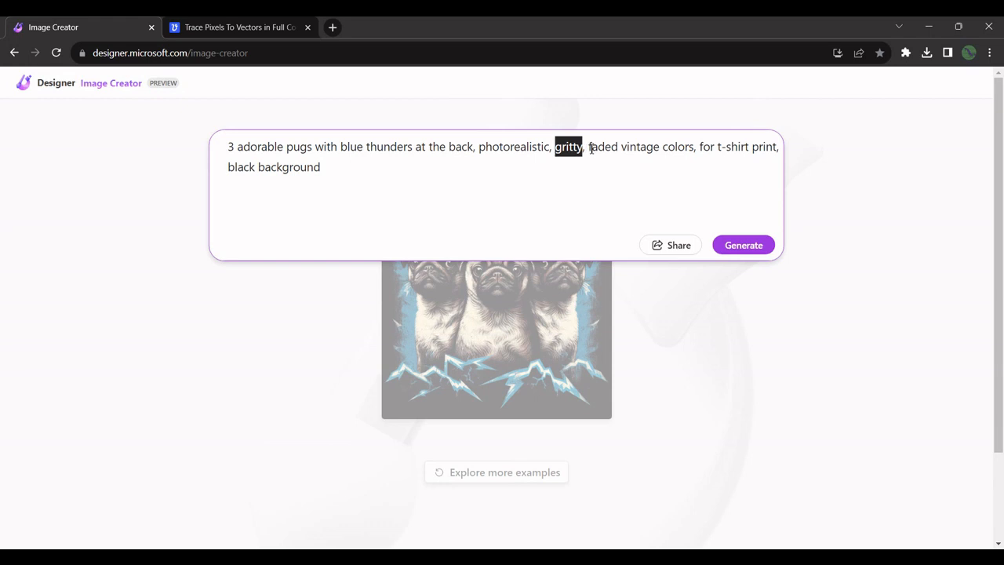
Step: Review the style and black background terms of the three-pugs prompt, and open its generated image at full size
drag(588, 147, 772, 149)
drag(357, 170, 202, 172)
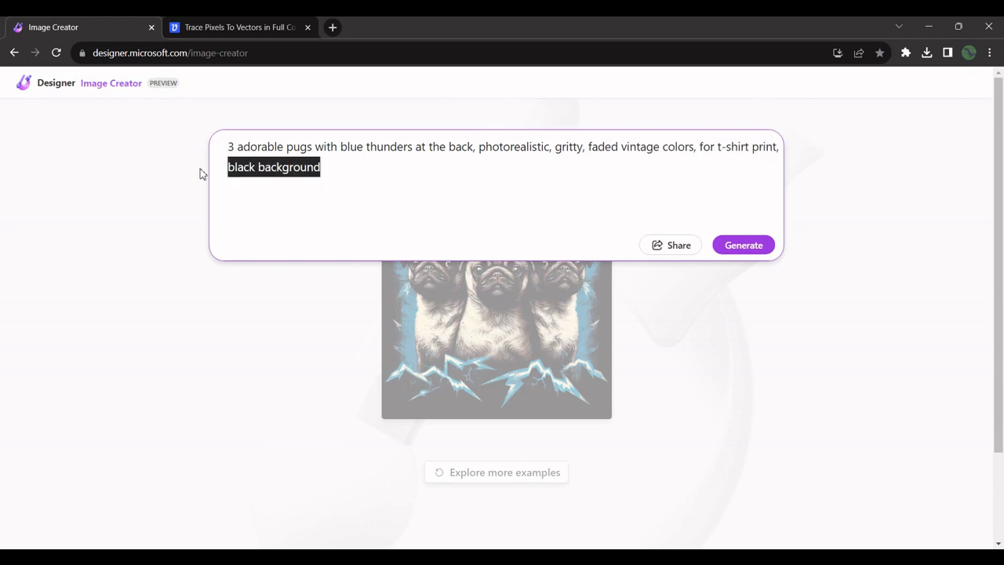
click(177, 222)
click(525, 310)
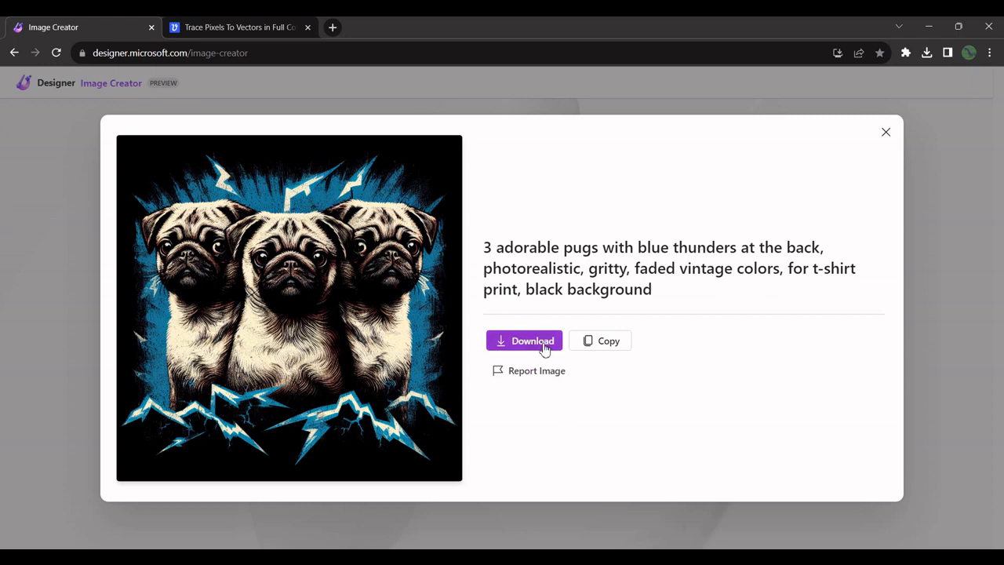
Step: Switch to Vectorizer.AI and load Designer (18).jpeg for tracing
click(230, 26)
click(188, 52)
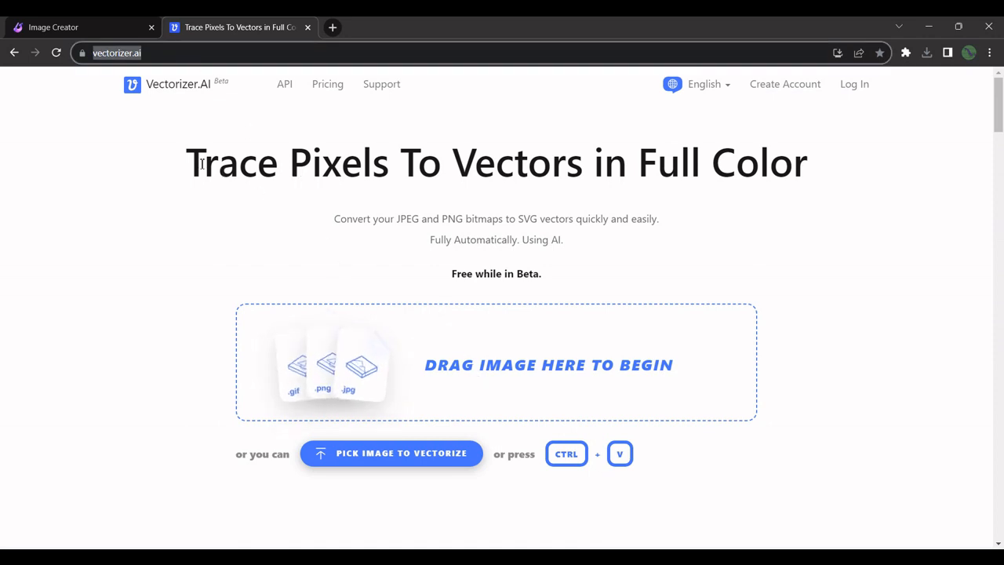
drag(203, 164, 712, 173)
click(589, 359)
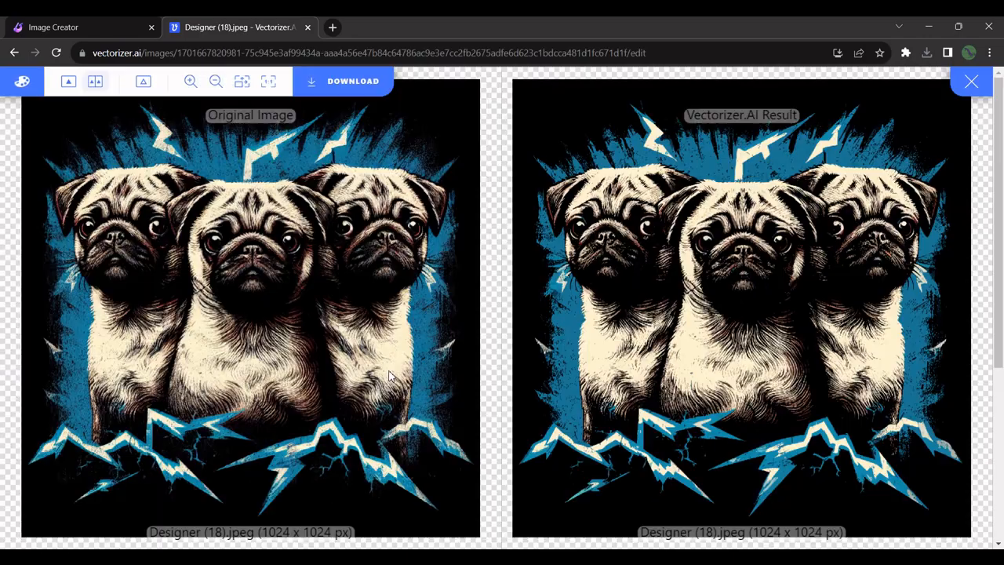
Step: Compare the traced pugs with the original image and download the vector result as SVG 1.1 with filled shapes
scroll(703, 259, up, 5)
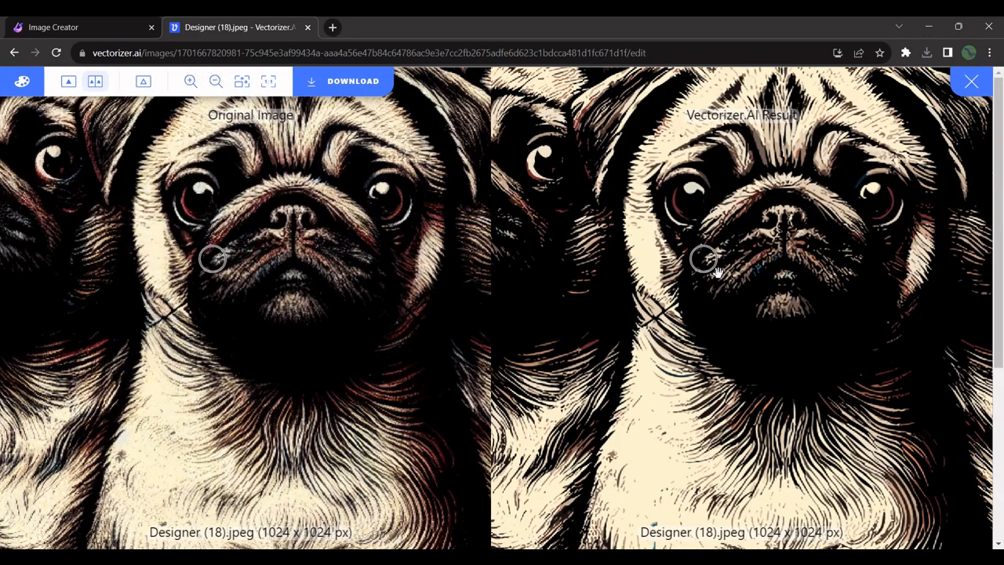
scroll(716, 269, up, 3)
scroll(716, 270, down, 8)
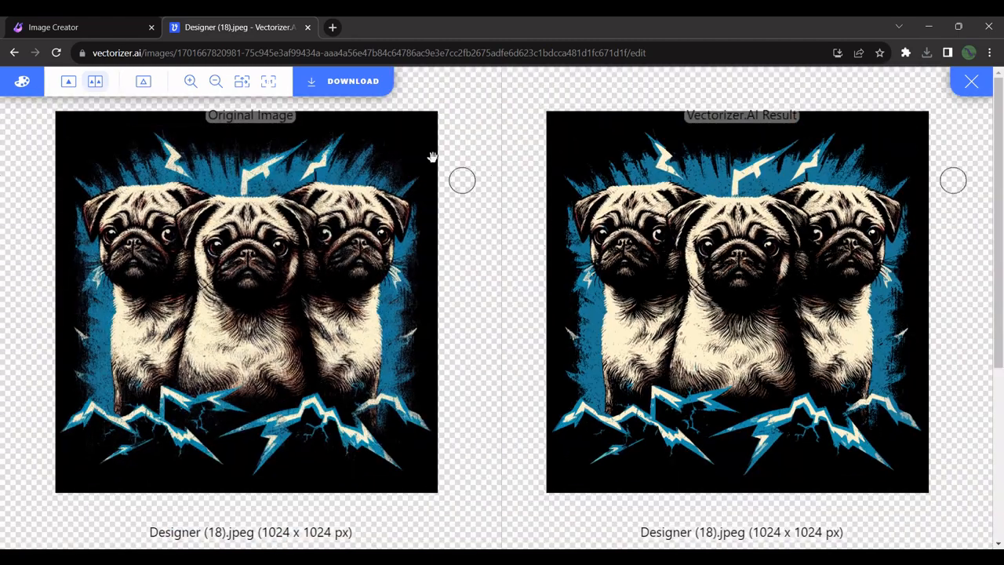
click(363, 84)
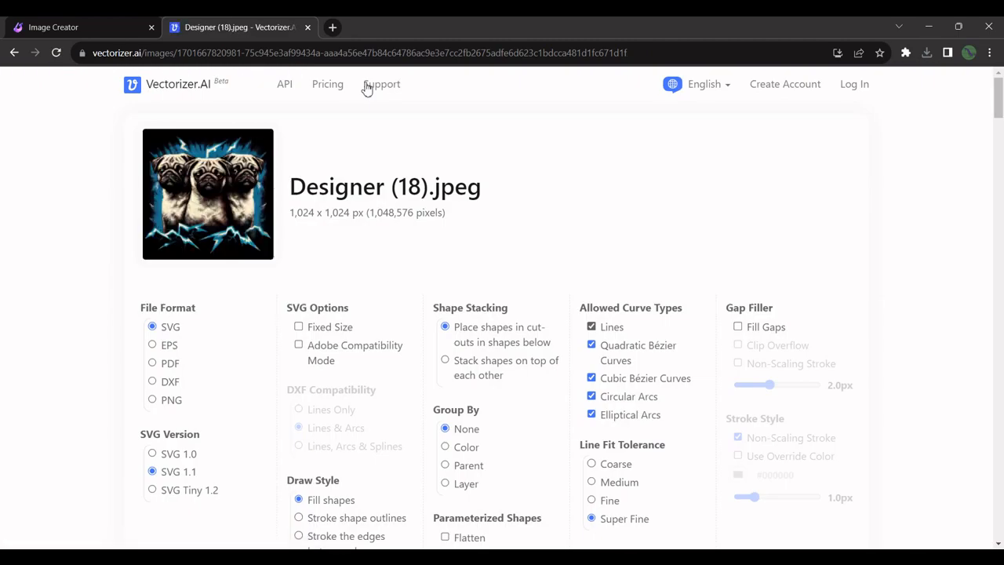
scroll(520, 240, down, 2)
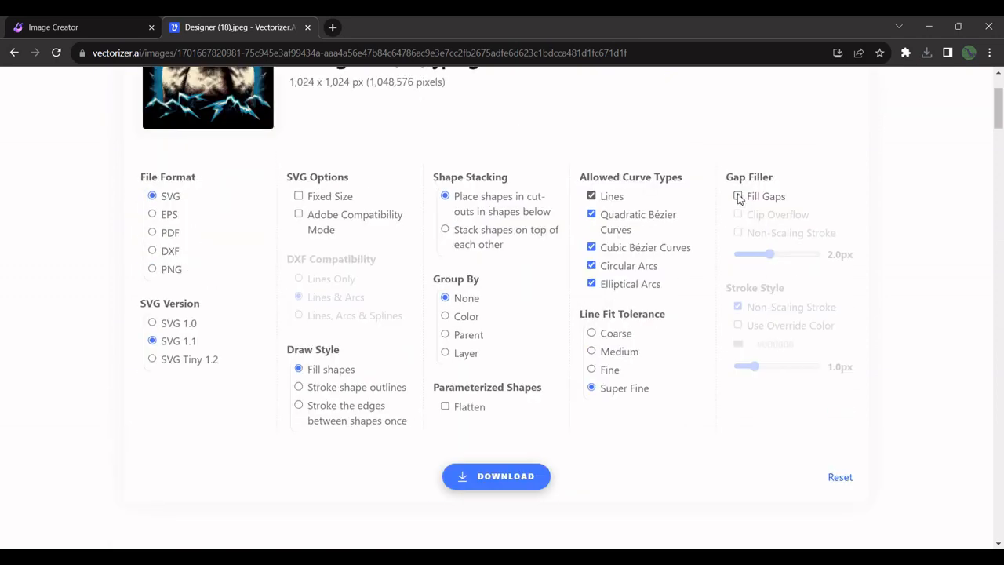
click(513, 473)
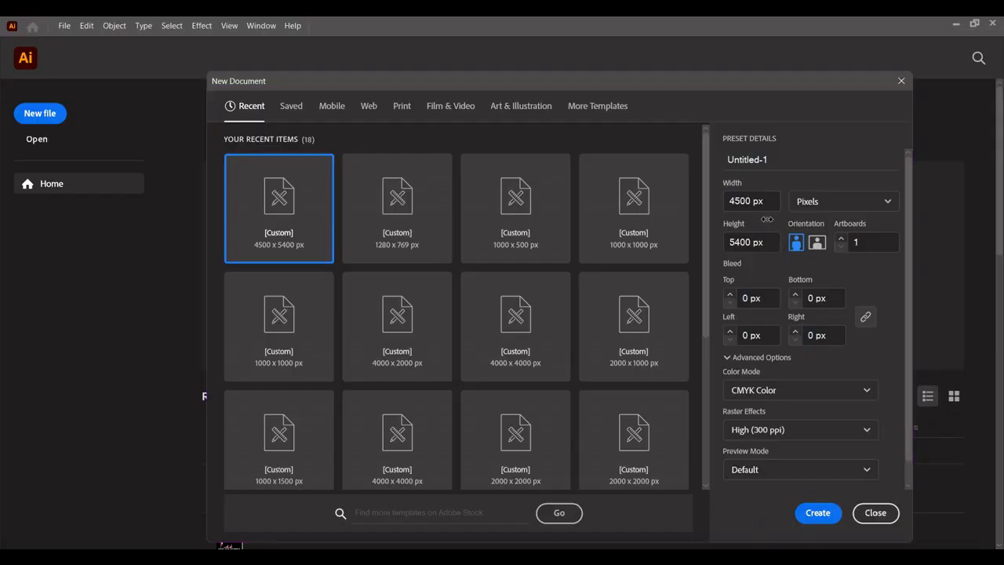
Step: Switch to Illustrator and create a new document 4500 px wide and 5400 px high in CMYK colour at 300 ppi
click(763, 199)
click(770, 240)
click(818, 512)
Step: Draw a black rectangle without stroke over the whole artboard, about 4500 x 5430 px, and lock it
click(14, 151)
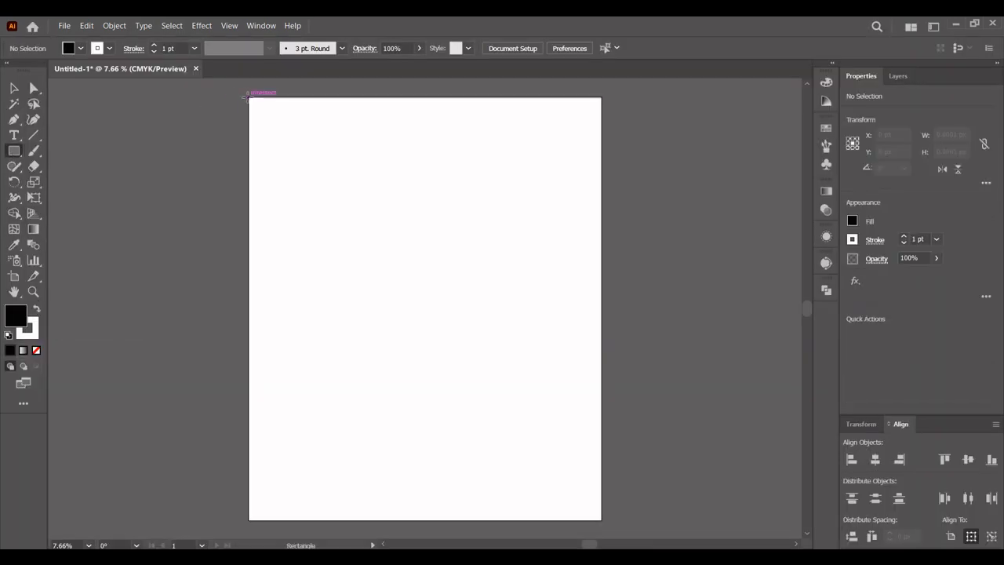
drag(248, 98, 601, 521)
click(81, 48)
click(109, 47)
click(109, 48)
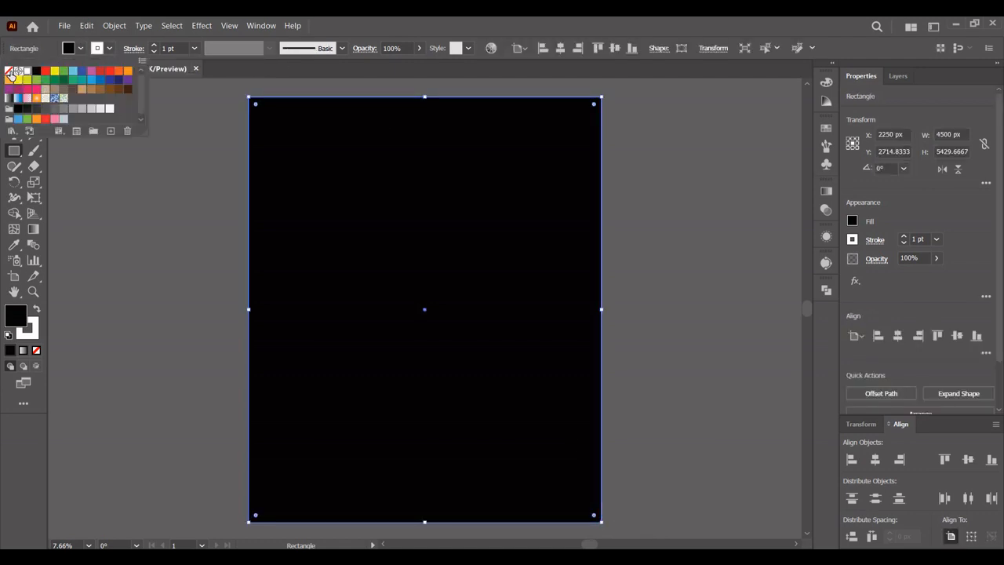
click(8, 70)
key(Escape)
key(v)
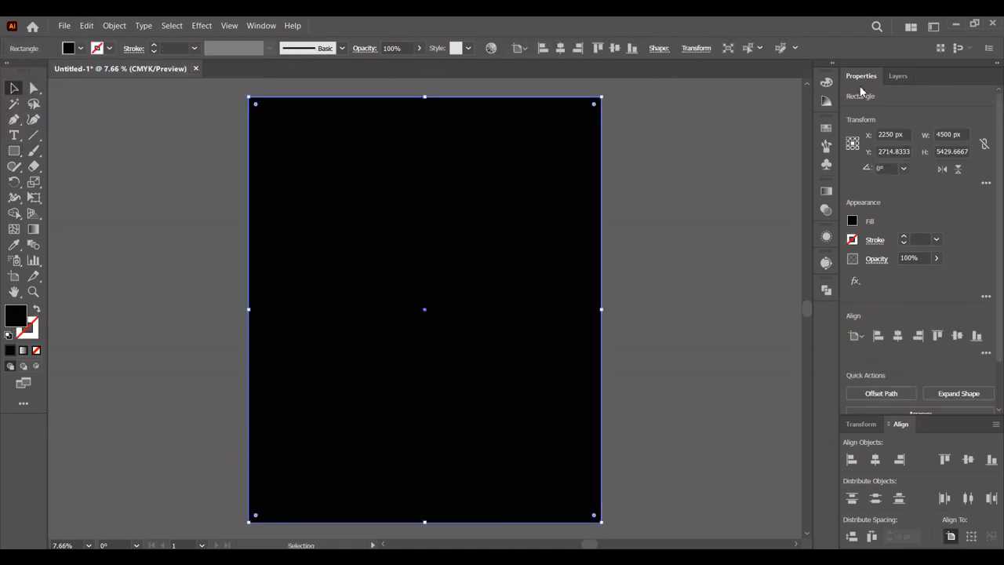
click(897, 75)
click(868, 111)
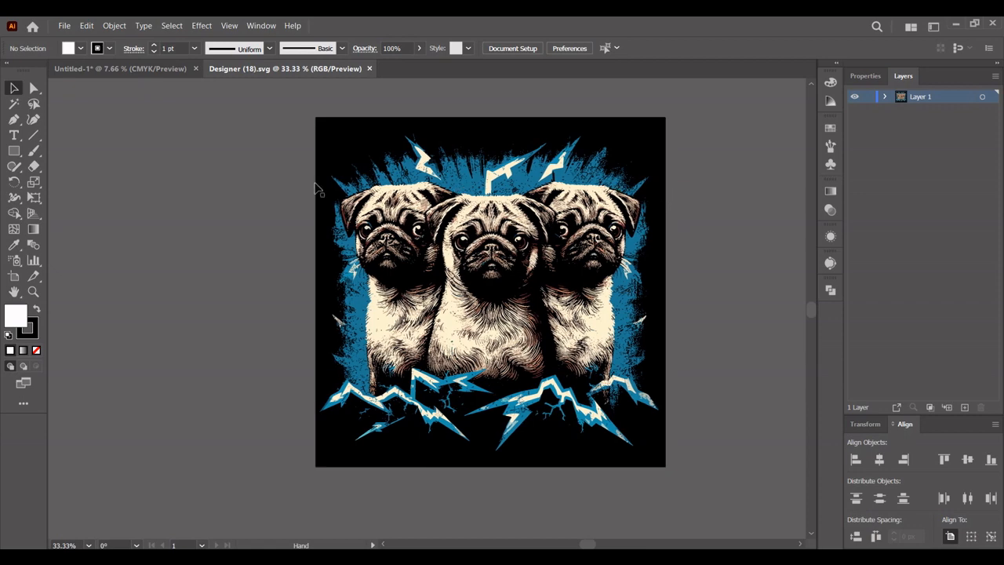
Step: Select all black areas of the artwork in Designer (18).svg with the Magic Wand and delete them
click(14, 104)
click(342, 142)
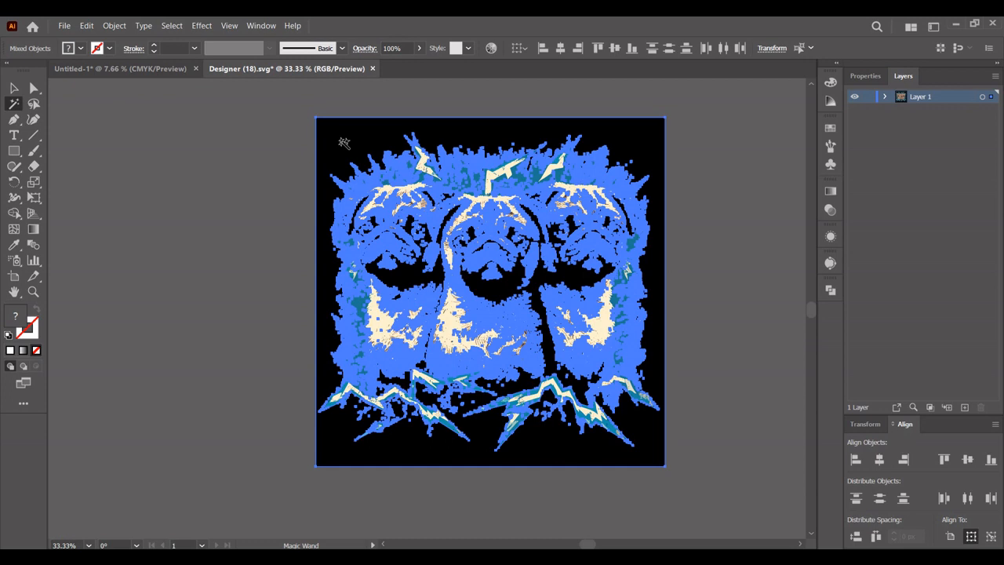
click(87, 26)
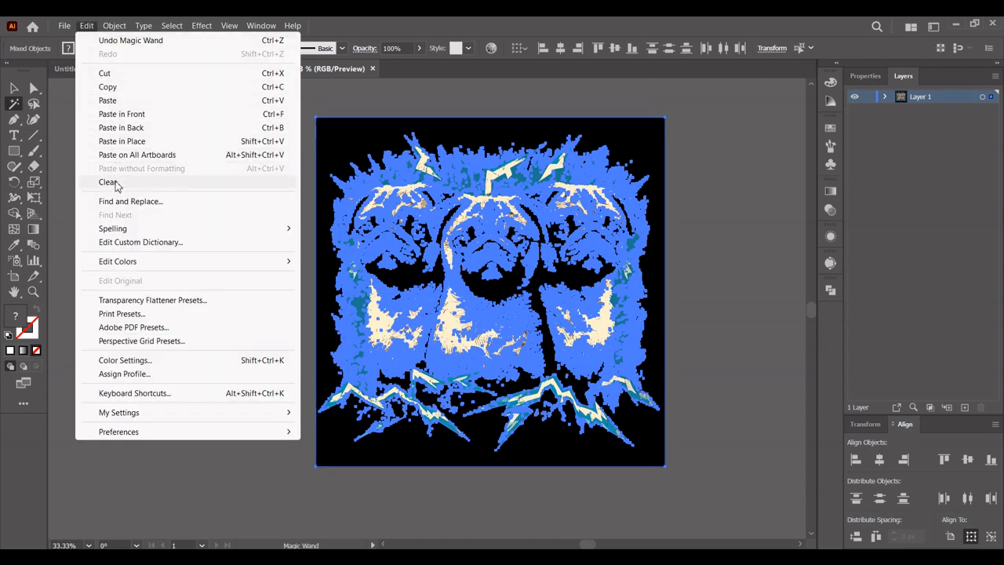
click(108, 182)
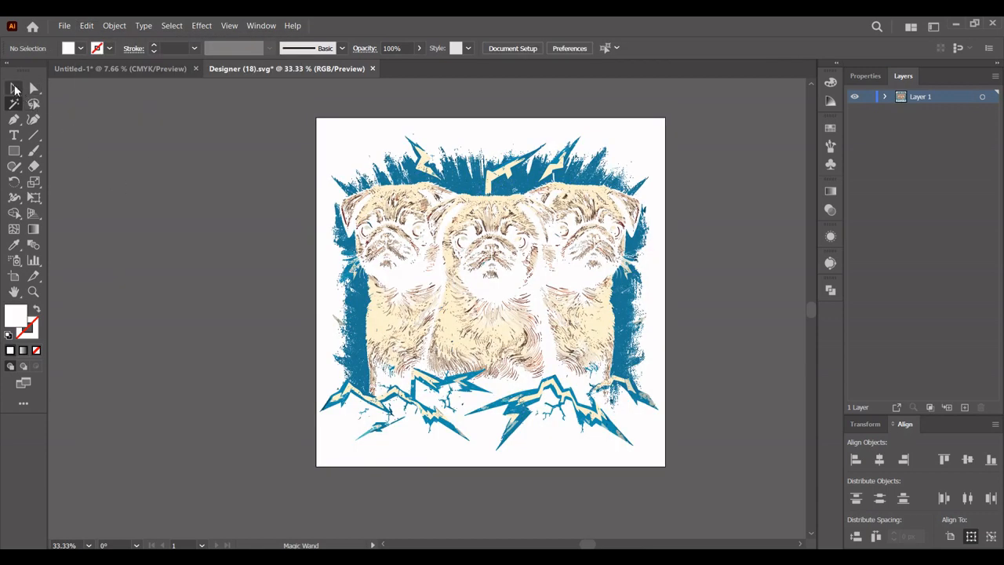
Step: Select all remaining pug and lightning shapes and group them
click(15, 88)
key(ctrl+a)
right_click(413, 167)
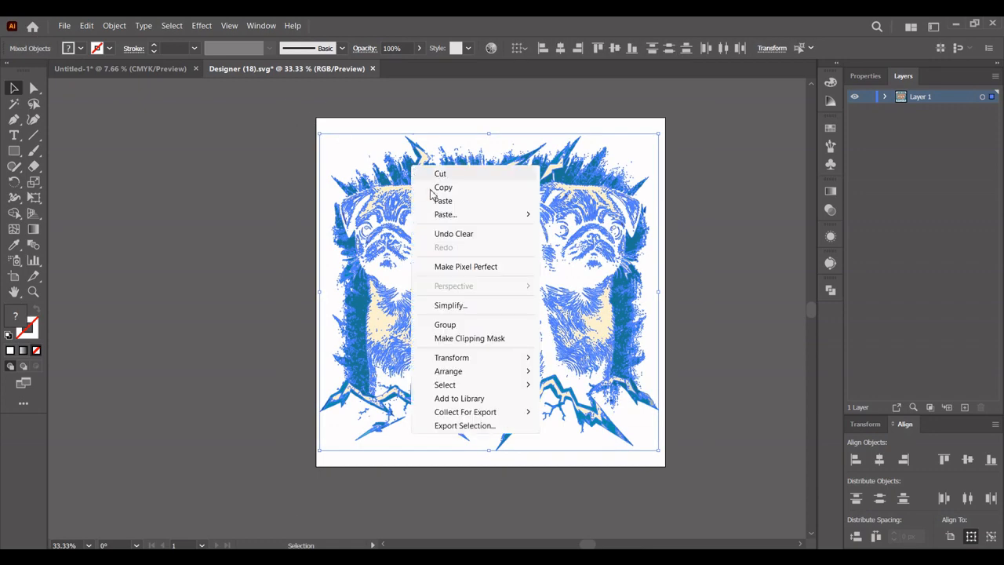
click(450, 324)
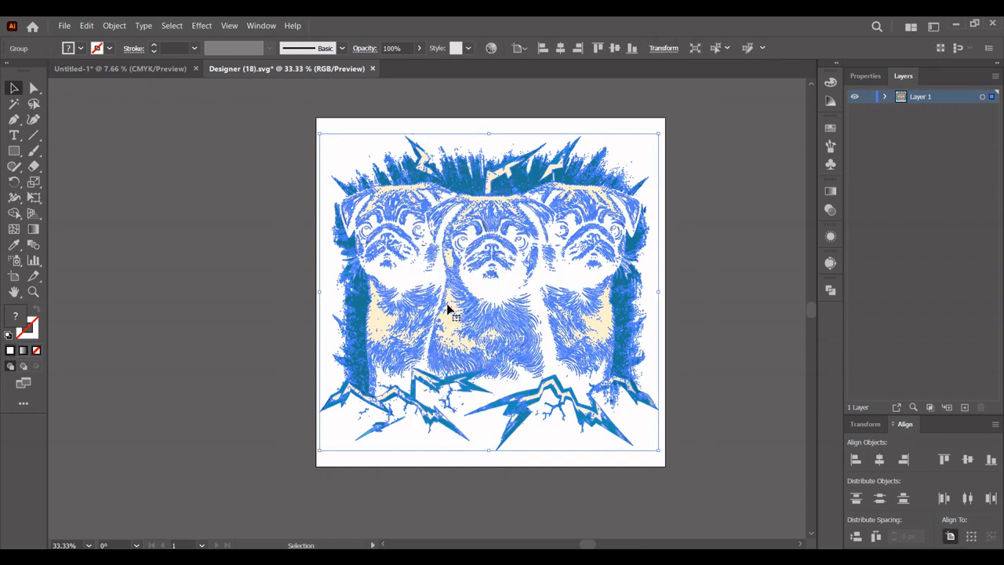
Step: Cut the grouped pug artwork and paste it into the Untitled-1 document
right_click(460, 178)
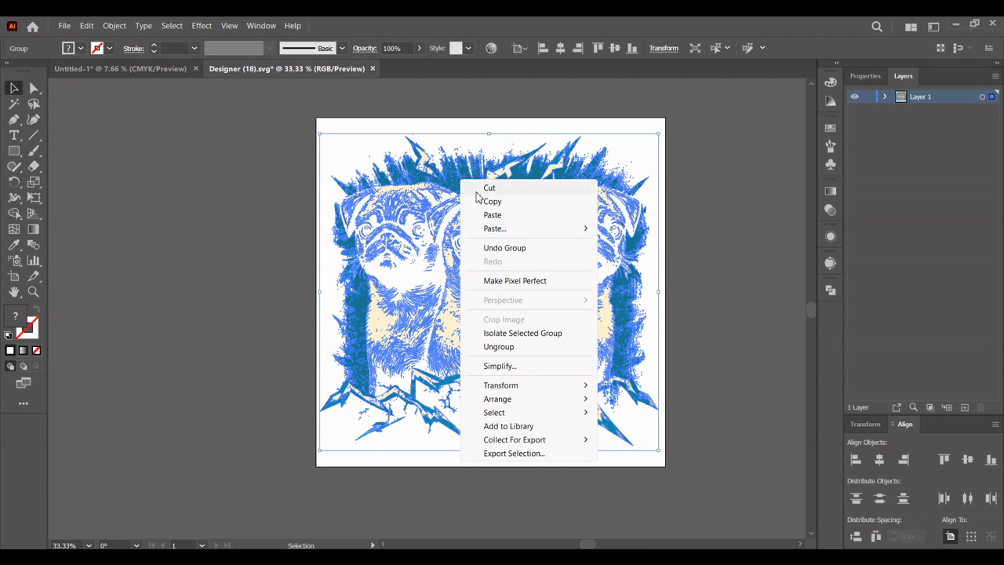
click(489, 188)
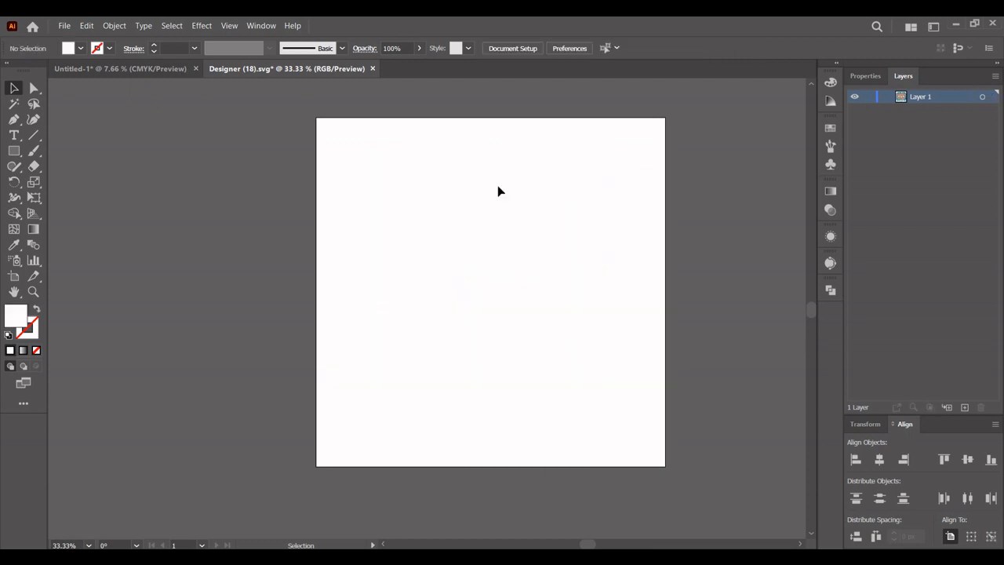
click(167, 71)
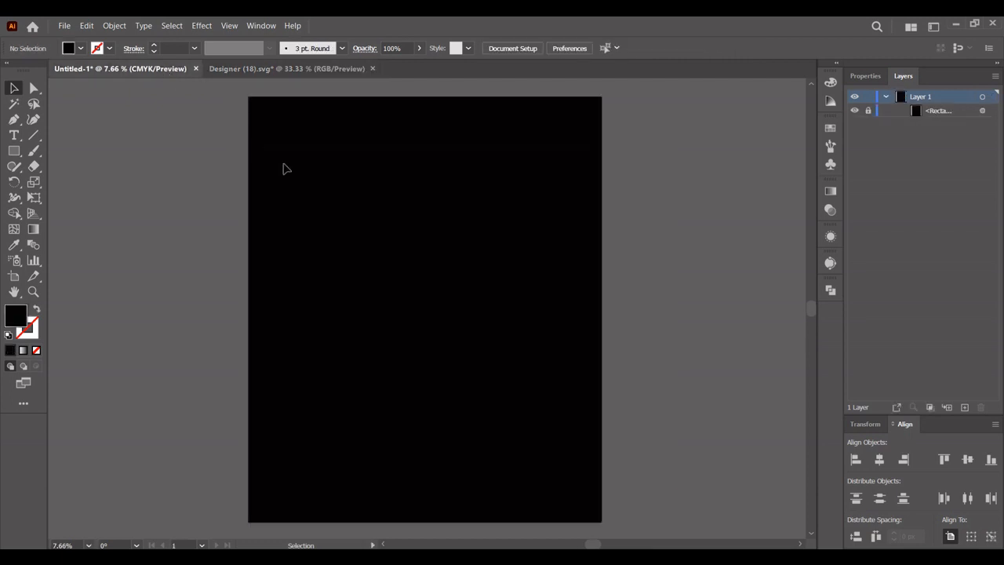
right_click(361, 191)
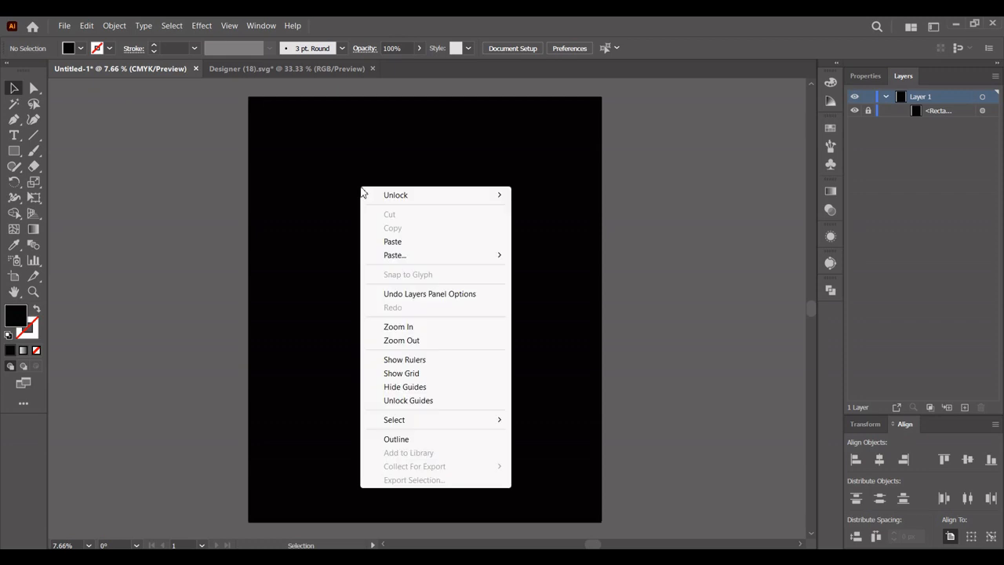
click(396, 241)
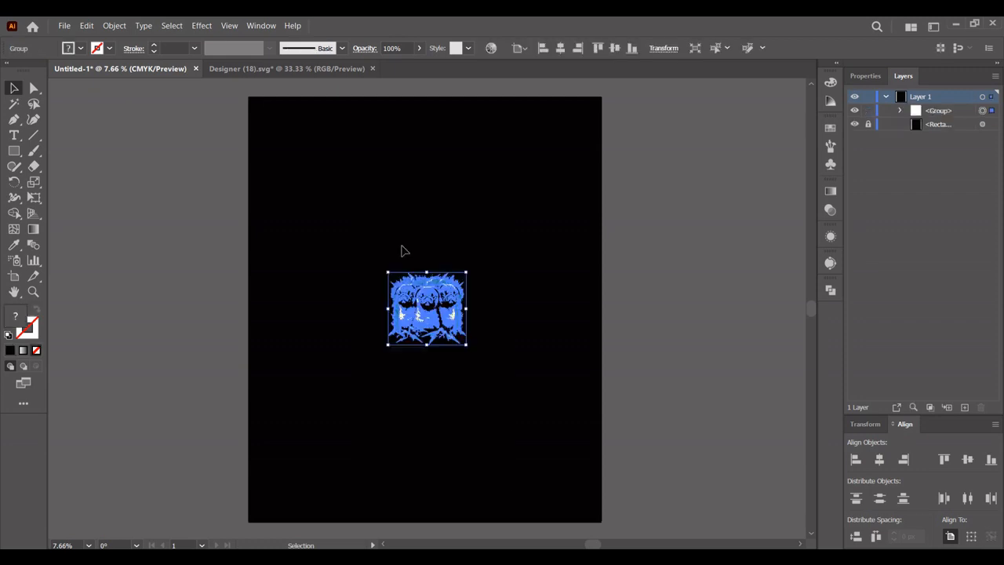
Step: Center the pug group horizontally on the artboard and scale it proportionally to nearly three quarters of the artboard's width
click(560, 48)
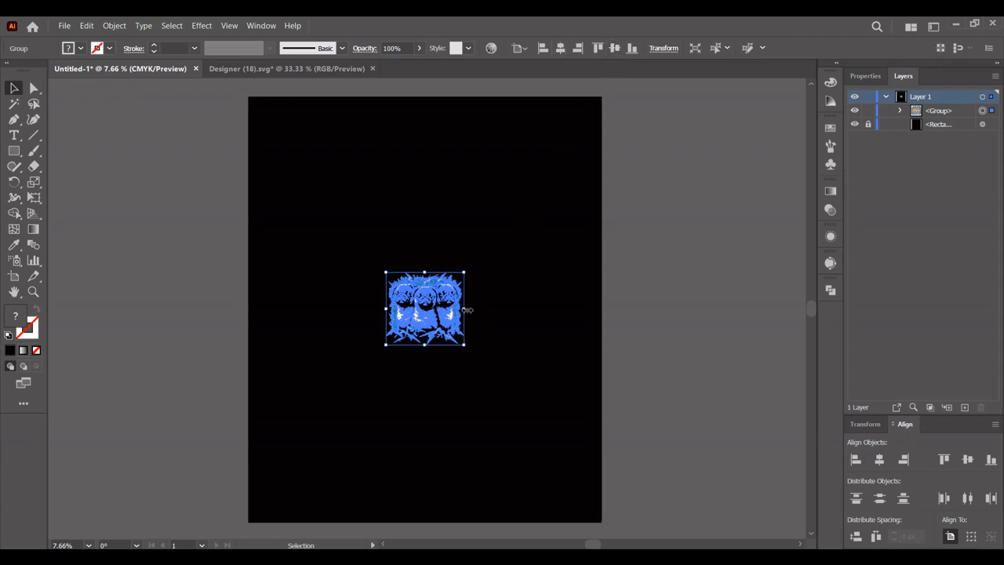
drag(467, 311, 559, 310)
click(584, 288)
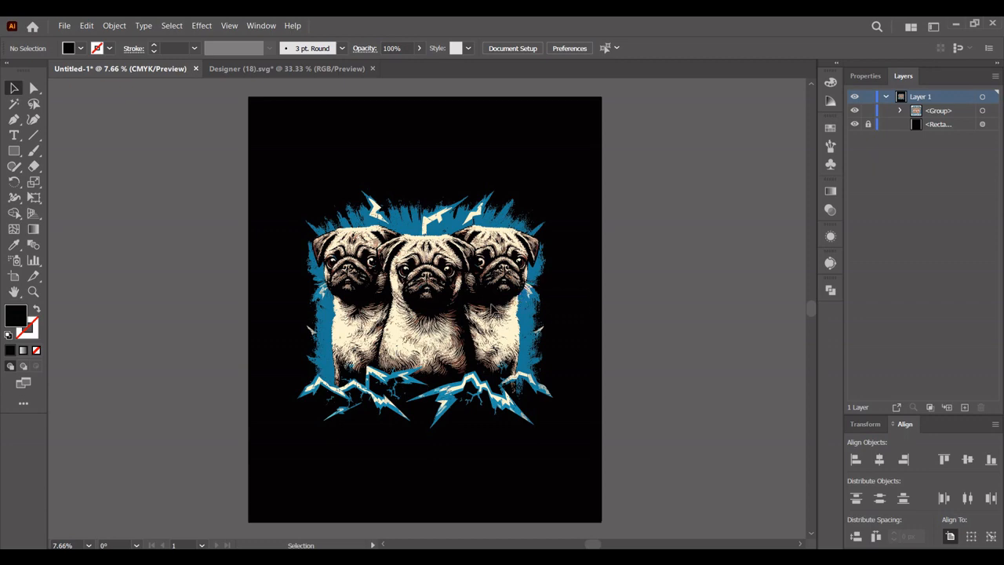
Step: Close Designer (18).svg without saving its changes
click(372, 68)
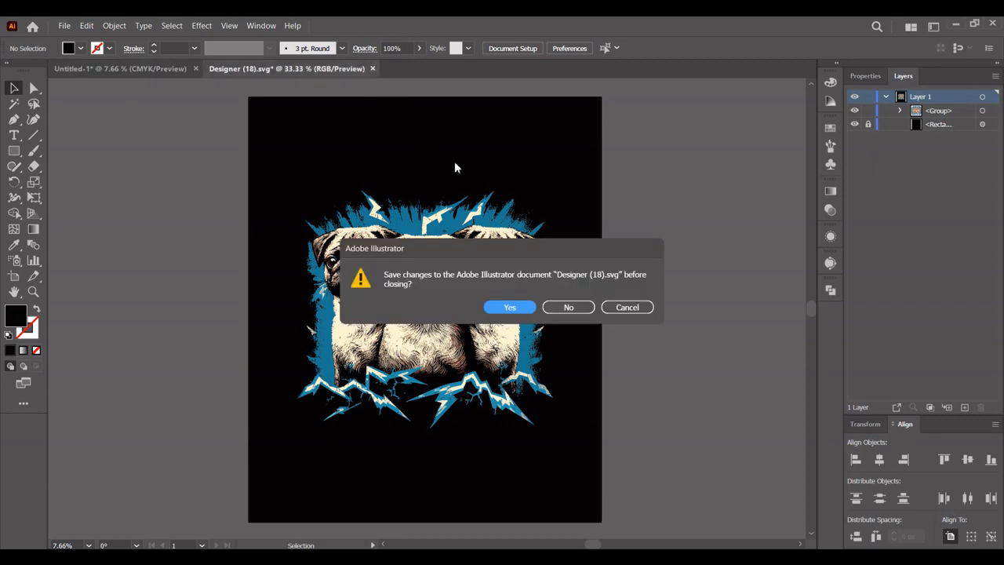
click(558, 308)
Step: Place a line of placeholder text above the pugs and enlarge it to about 262 pt
scroll(554, 286, up, 2)
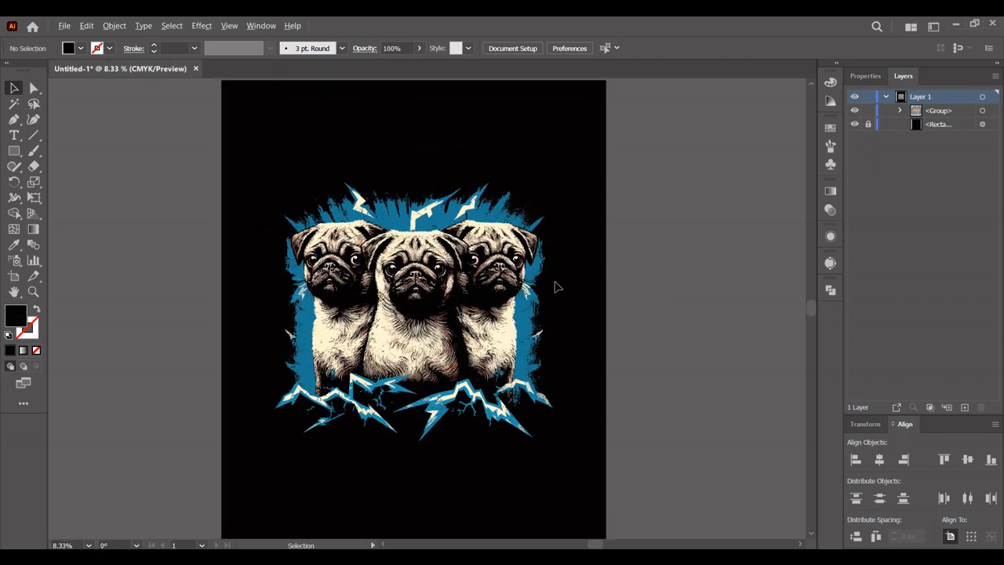
drag(554, 286, 627, 325)
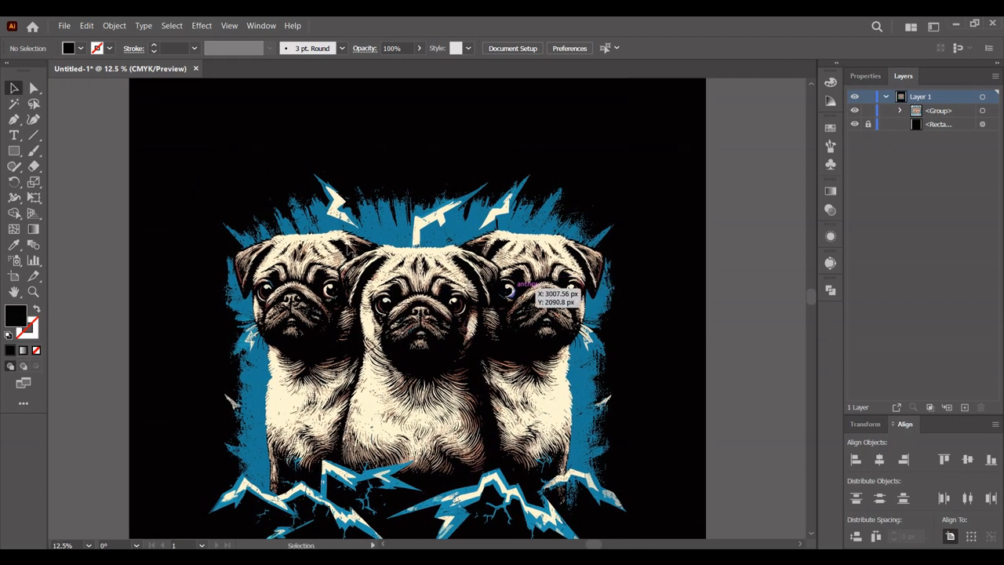
click(13, 135)
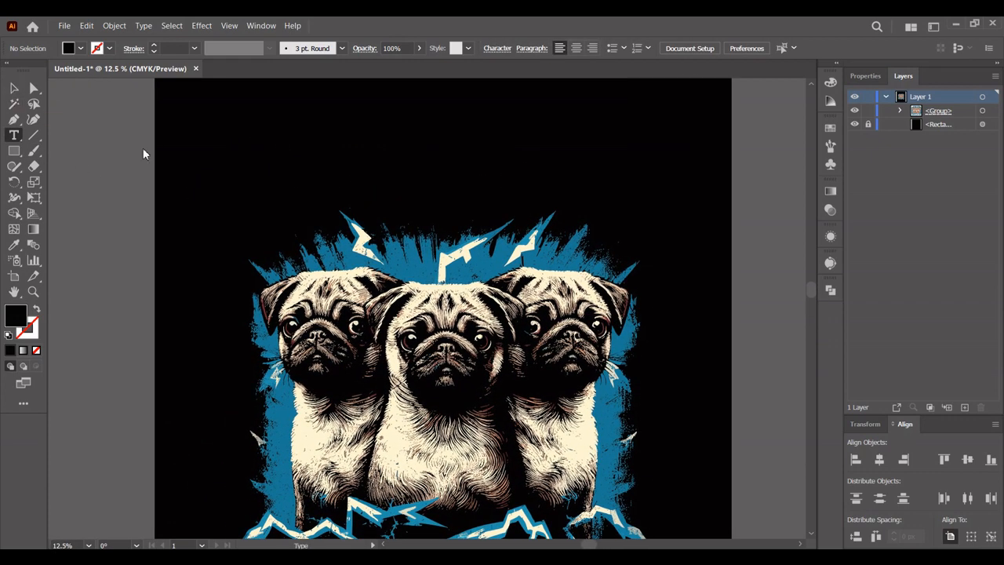
click(248, 180)
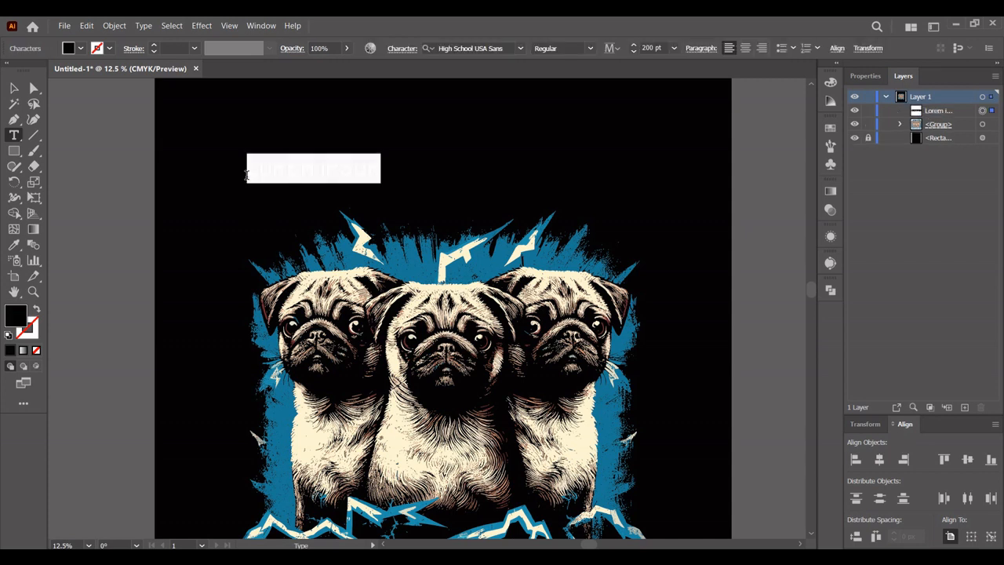
click(13, 89)
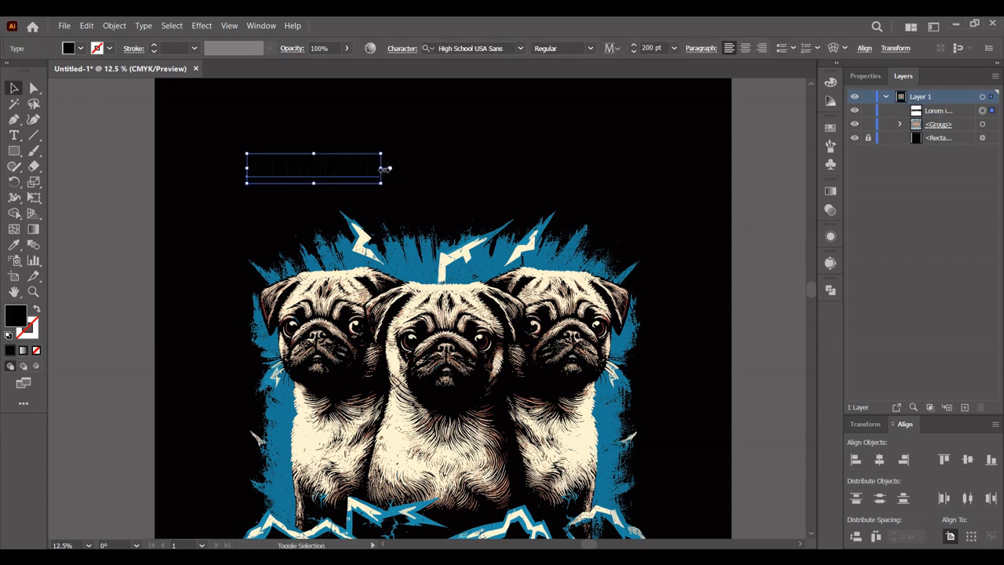
drag(384, 169, 425, 169)
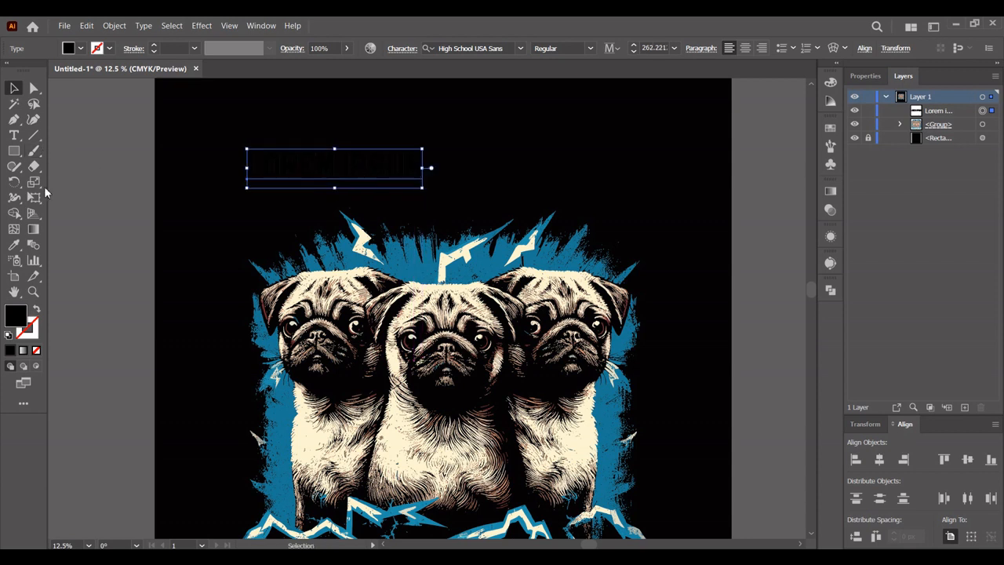
Step: Apply the lightning's cream colour to the text above the pugs and enlarge the text to about 476 pt
click(14, 245)
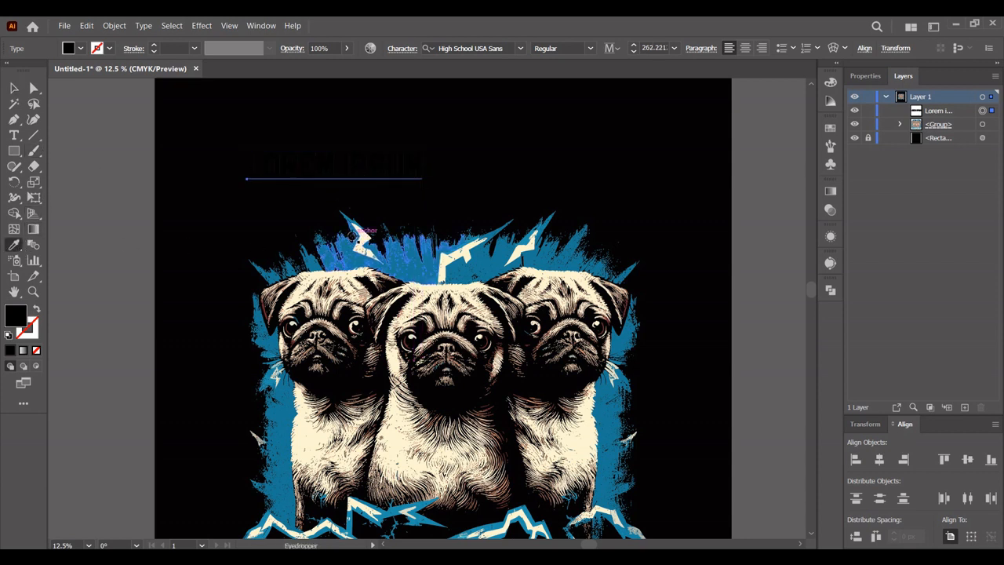
click(362, 237)
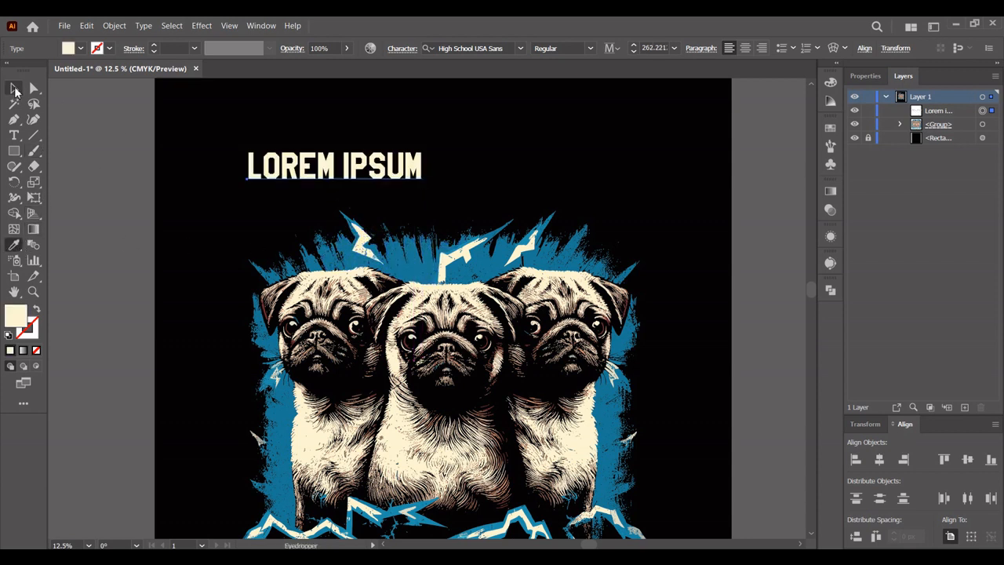
click(14, 89)
drag(426, 165, 554, 152)
Step: Shift the placeholder text slightly above the pugs and replace its wording with PUG MOM, keeping the High School USA Sans font
click(500, 48)
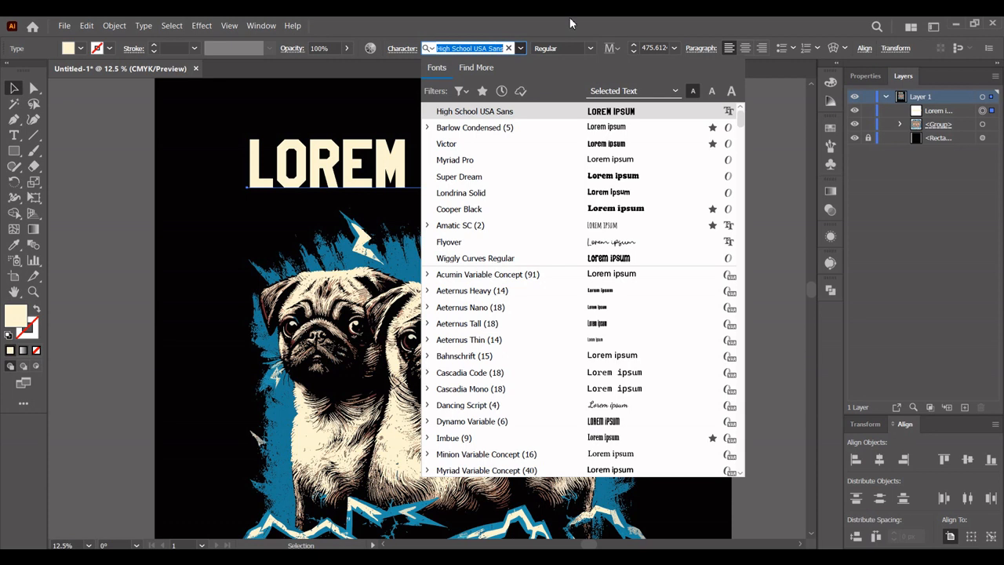
click(520, 47)
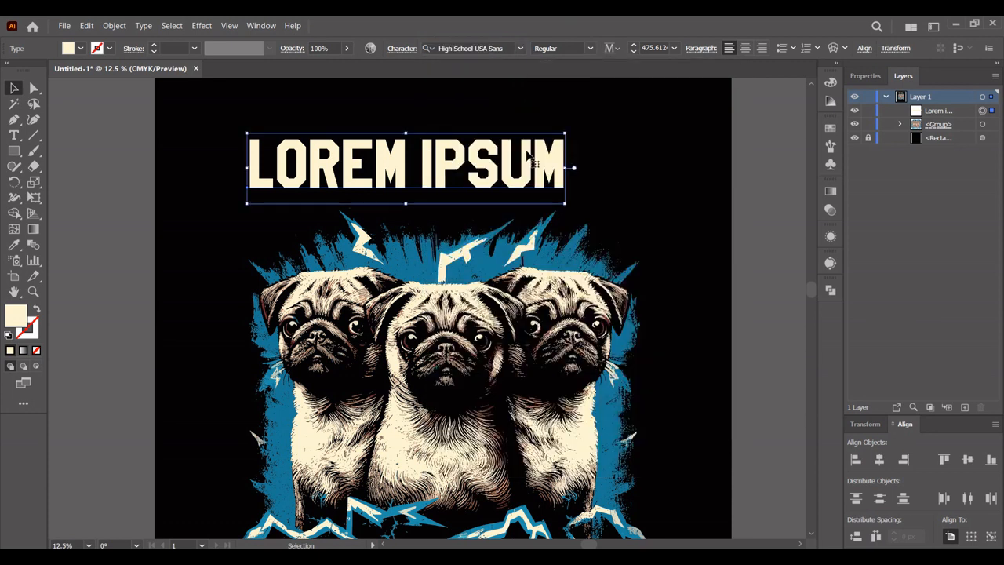
drag(523, 167, 535, 167)
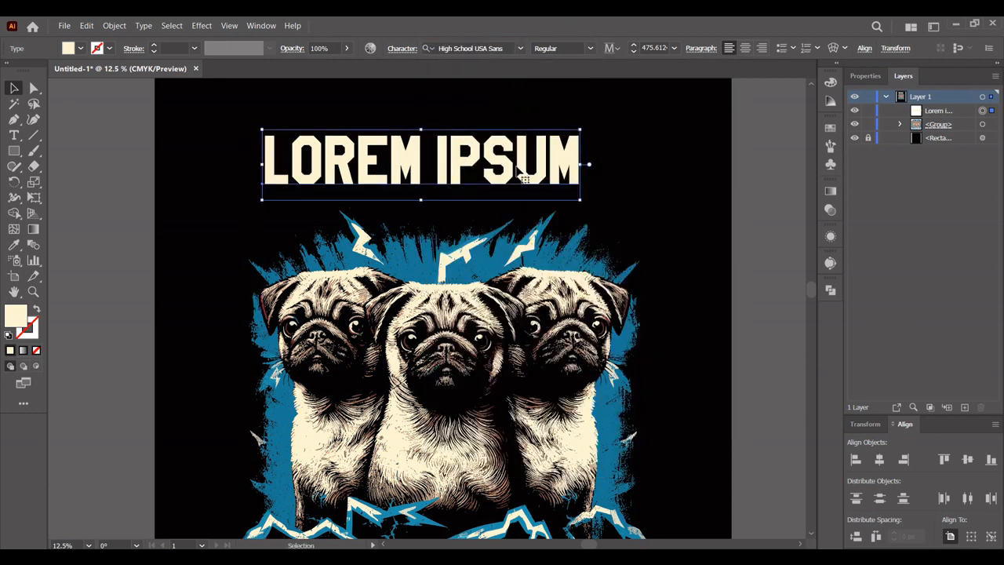
double_click(517, 165)
key(ctrl+a)
text(PUG MOM)
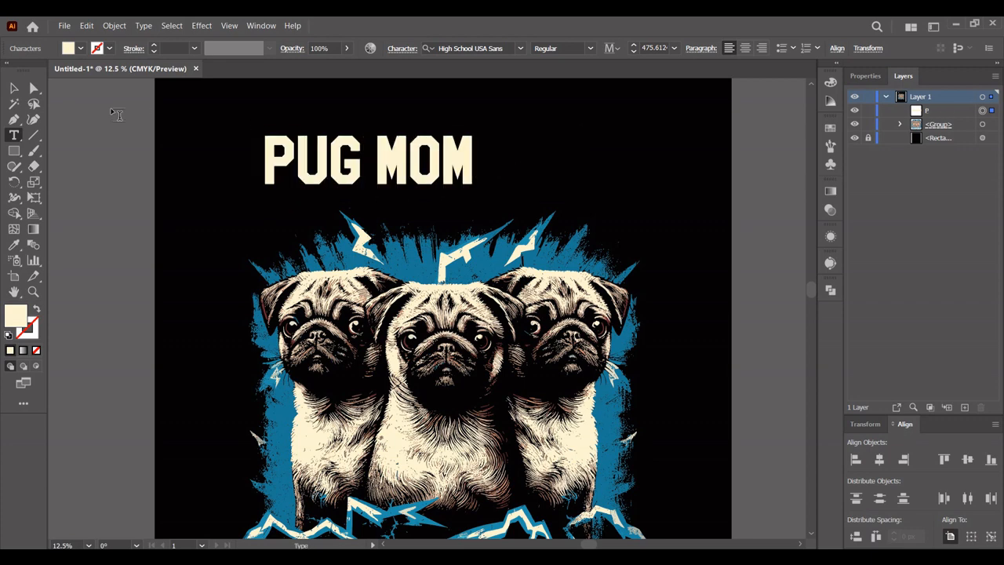
click(16, 89)
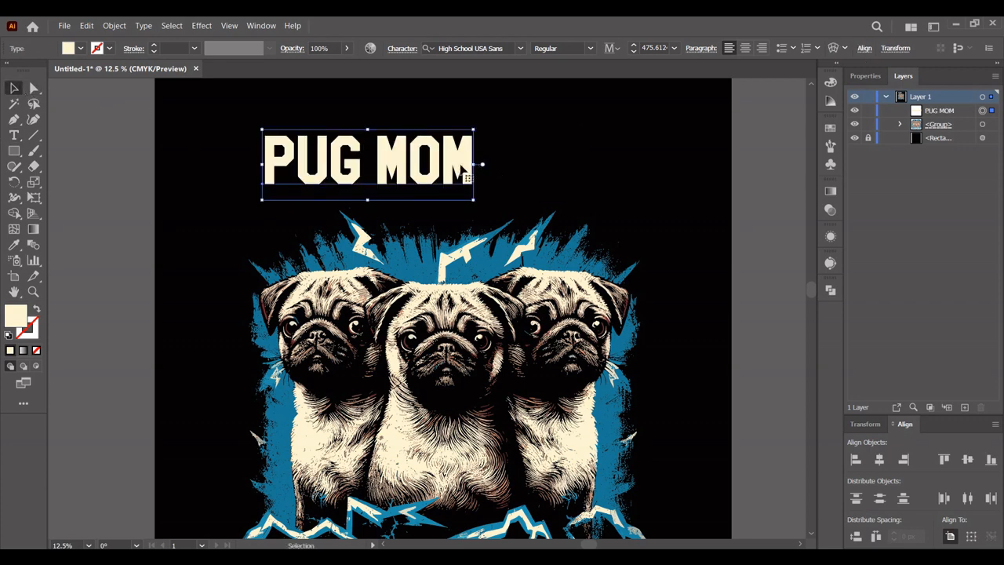
Step: Enlarge the PUG MOM text to about 825 pt and set its tracking to -50
drag(463, 171, 592, 174)
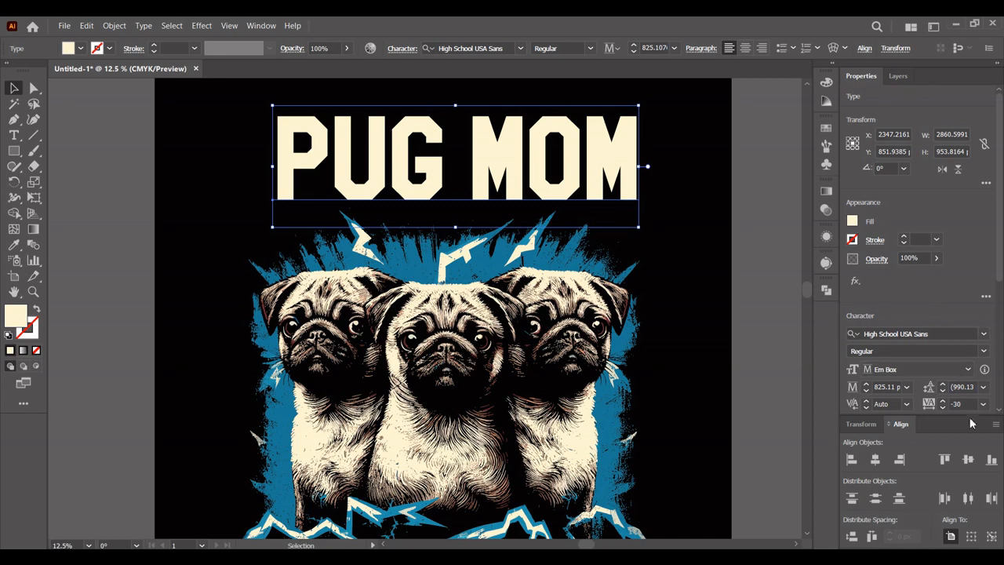
click(968, 404)
text(-10)
key(Return)
key(Down)
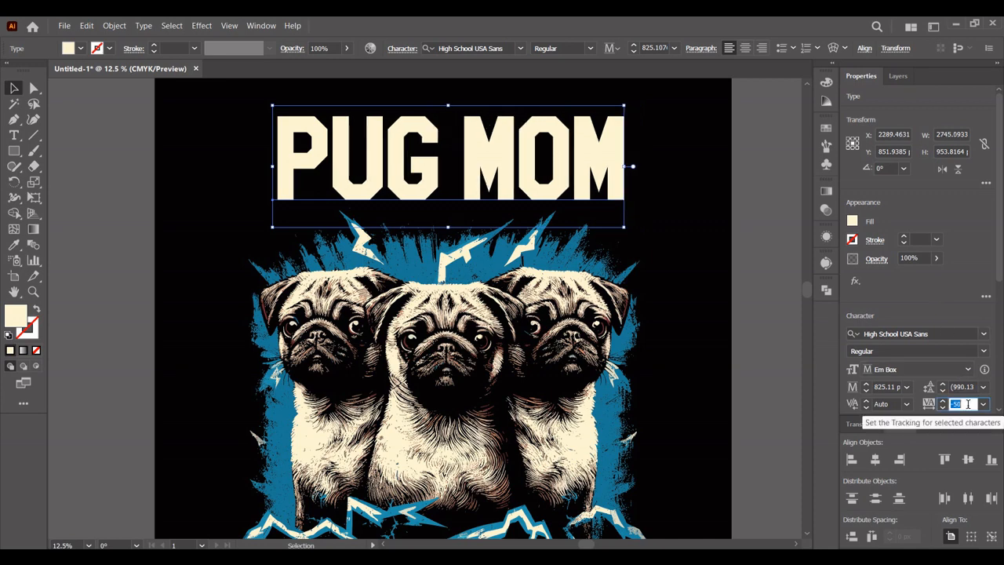
Step: Tighten the space between PUG and MOM by kerning it to -100
click(713, 253)
key(t)
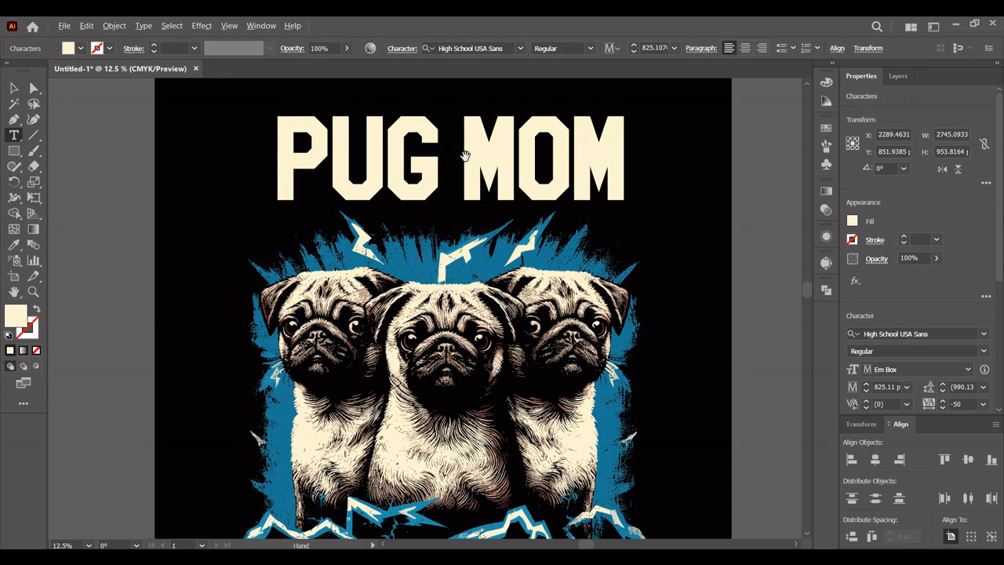
click(464, 155)
key(alt+Left)
key(alt+Left)
key(alt+Left)
key(alt+Left)
key(alt+Left)
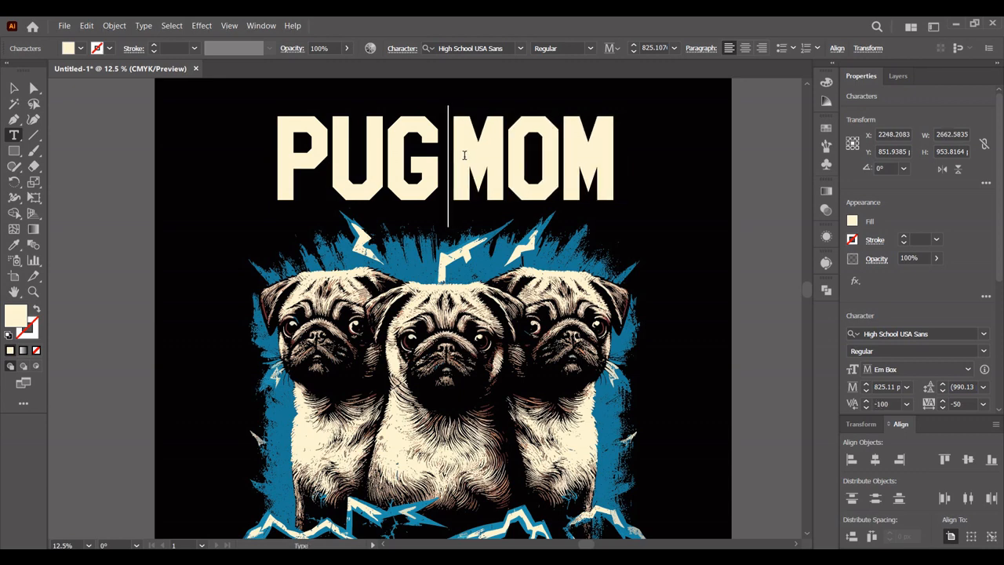
Step: Convert the PUG MOM text to outlines and scale it proportionally about its center to about 2965 px wide
key(Escape)
right_click(463, 153)
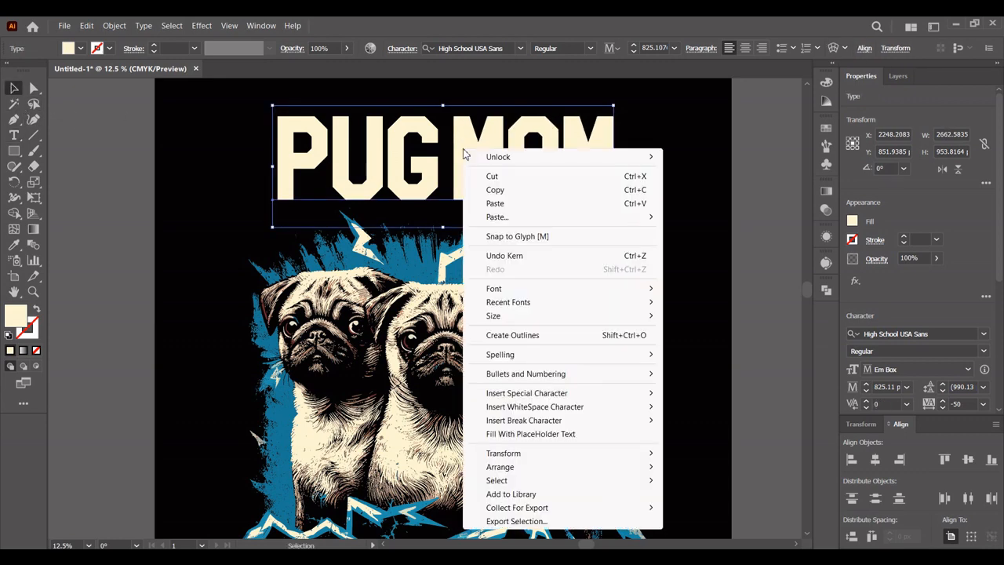
click(513, 335)
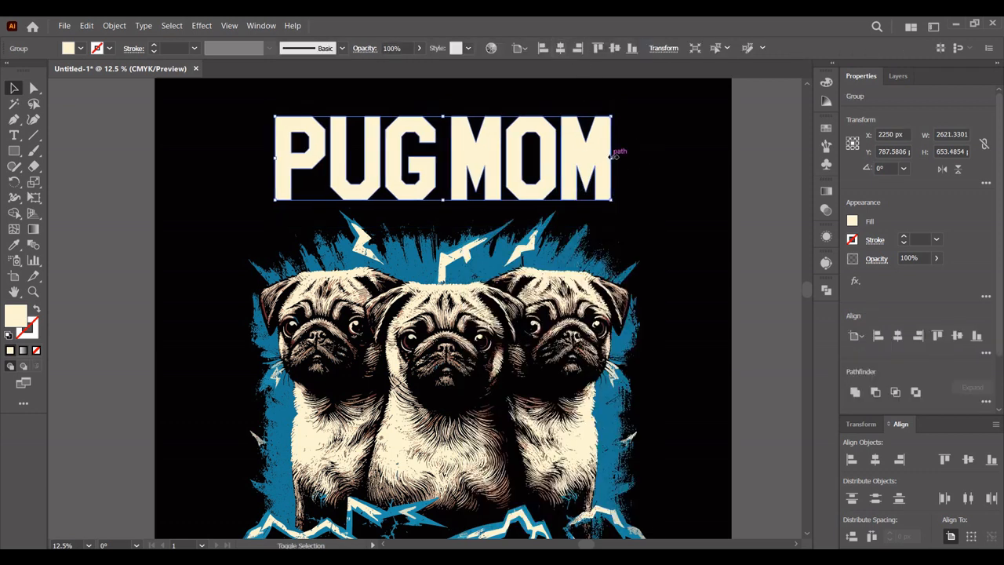
drag(613, 156, 635, 157)
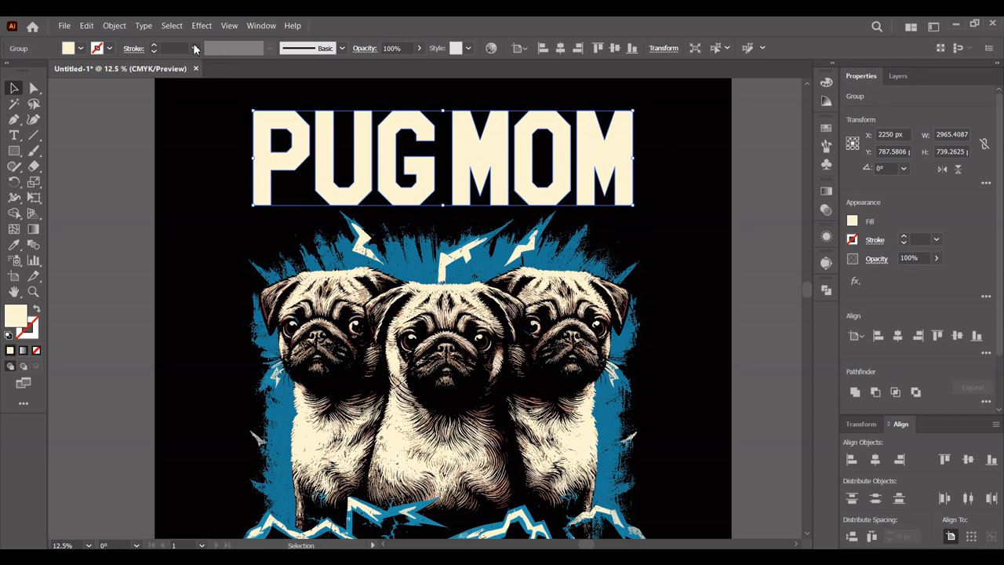
Step: Warp the PUG MOM outlines with a horizontal Arc Lower envelope distort at a bend of -25%
click(112, 27)
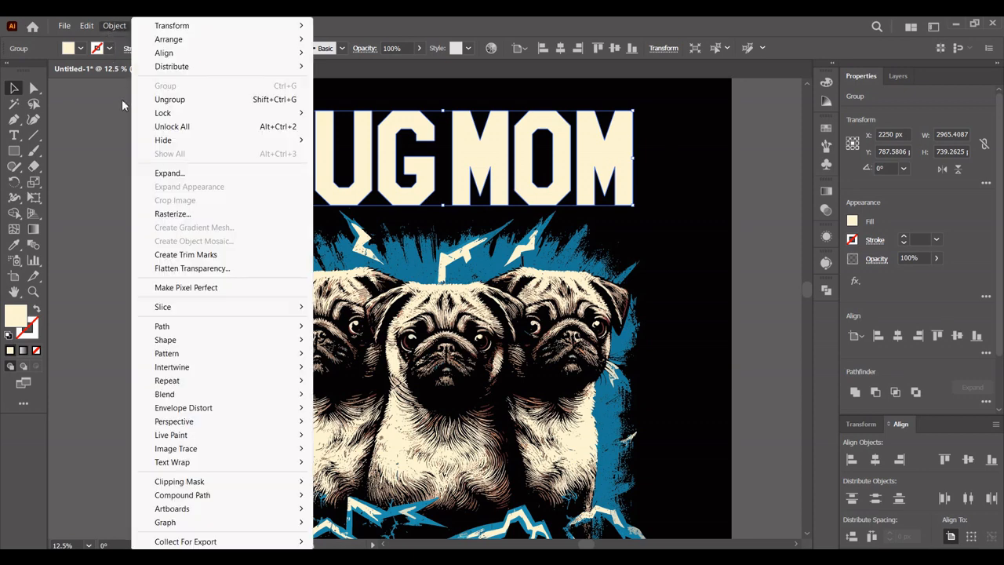
mouse_move(220, 414)
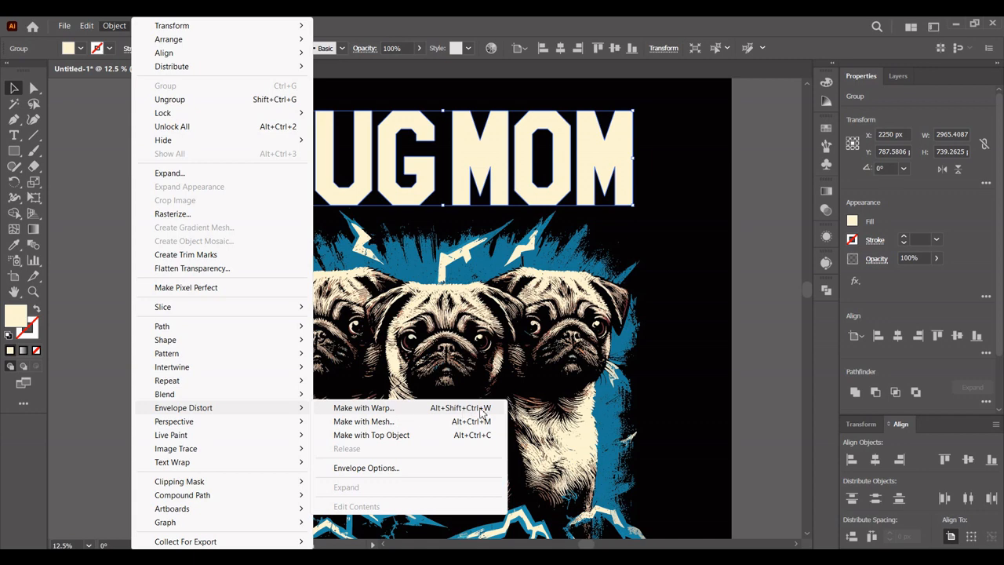
click(420, 410)
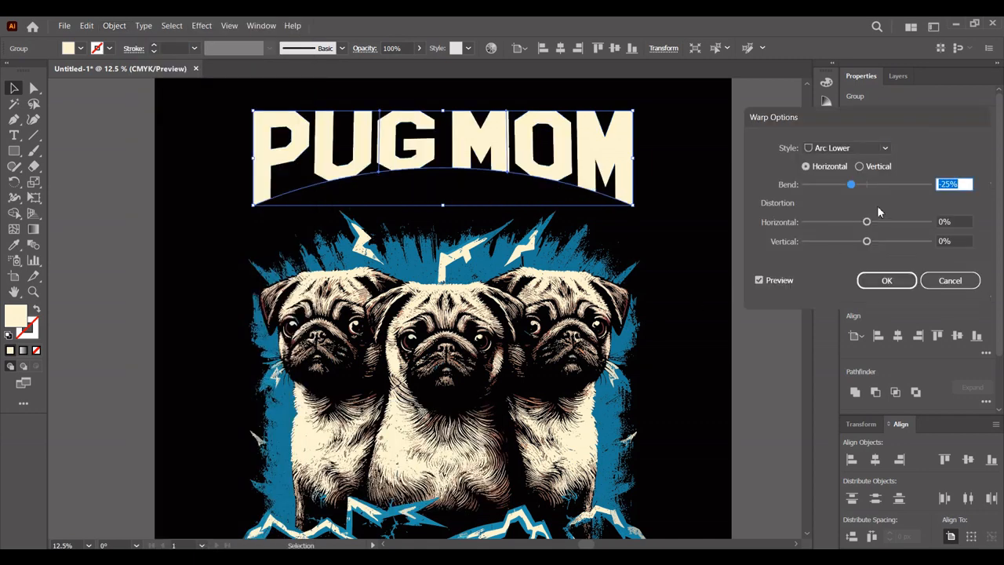
click(886, 280)
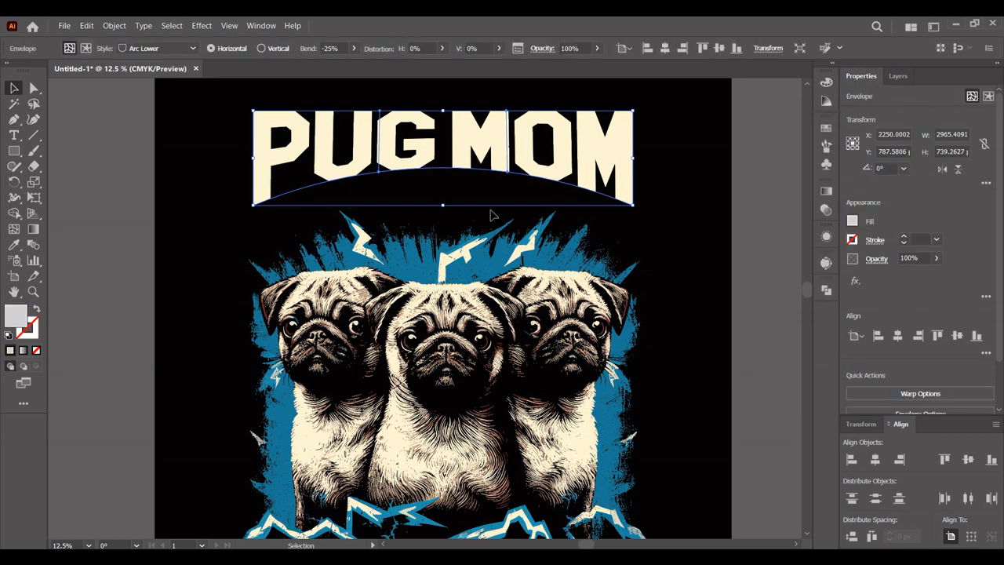
Step: Expand the warped PUG MOM envelope into editable shapes, including object and fill
scroll(486, 210, up, 2)
click(114, 26)
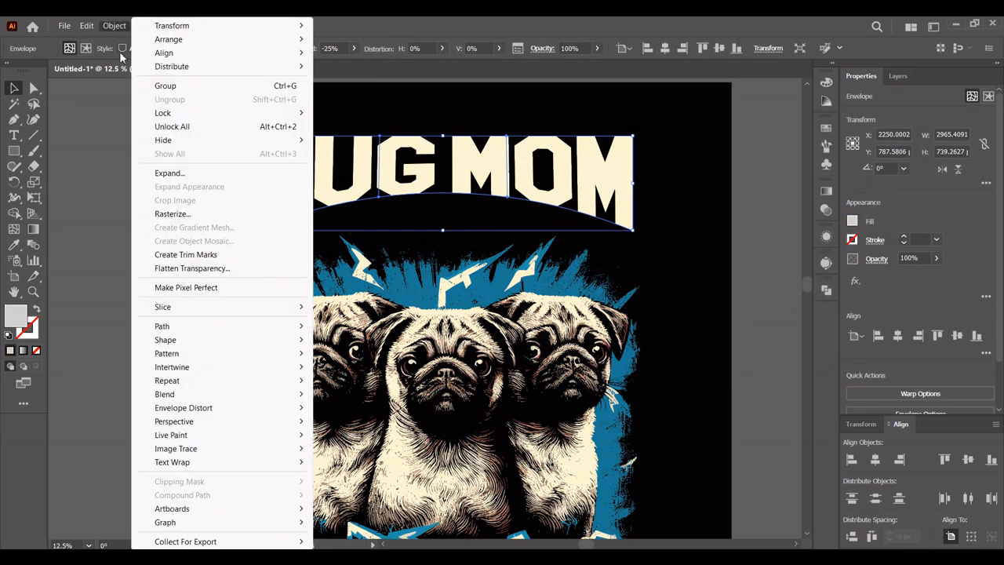
click(157, 173)
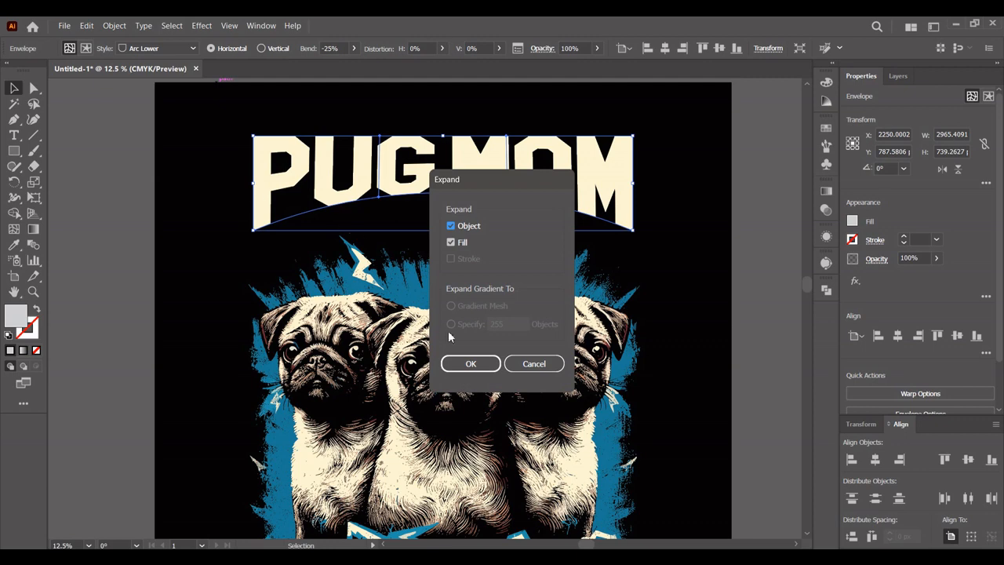
click(471, 364)
Step: Stretch the PUG MOM lettering taller, center it horizontally above the pugs and scale it to about 3128 by 1337 px
drag(444, 230, 452, 300)
drag(486, 194, 518, 193)
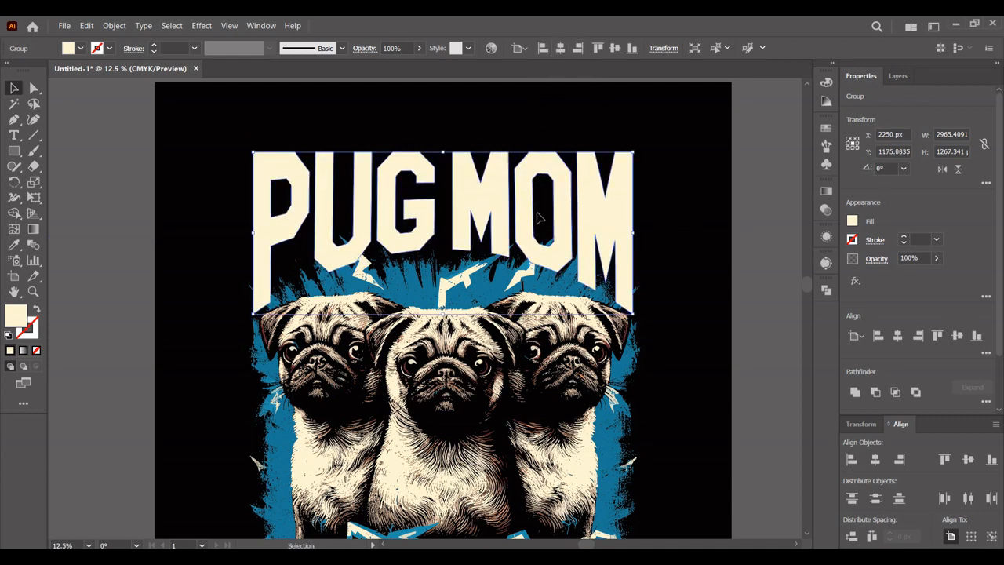
drag(509, 207, 508, 201)
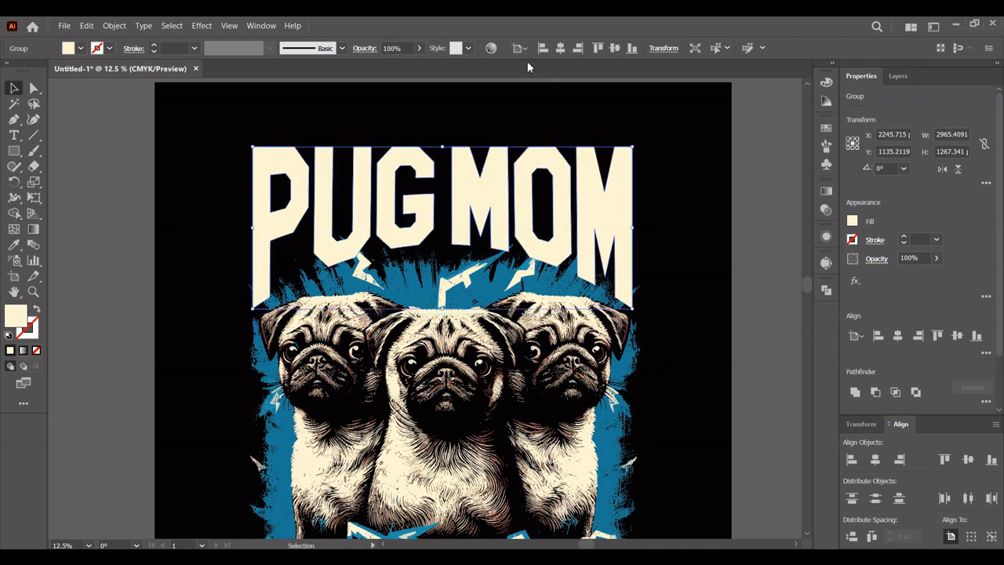
click(560, 48)
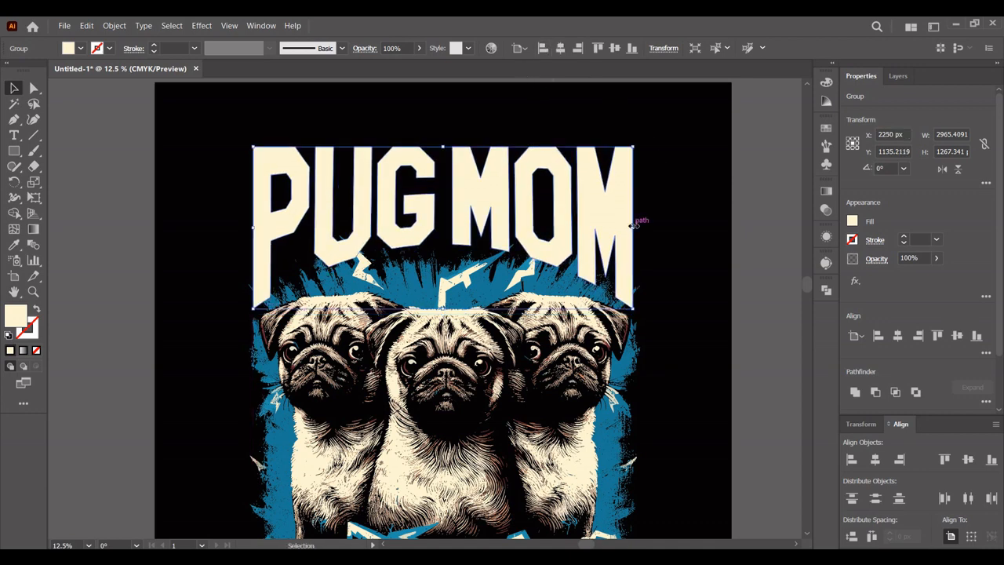
drag(633, 225, 644, 227)
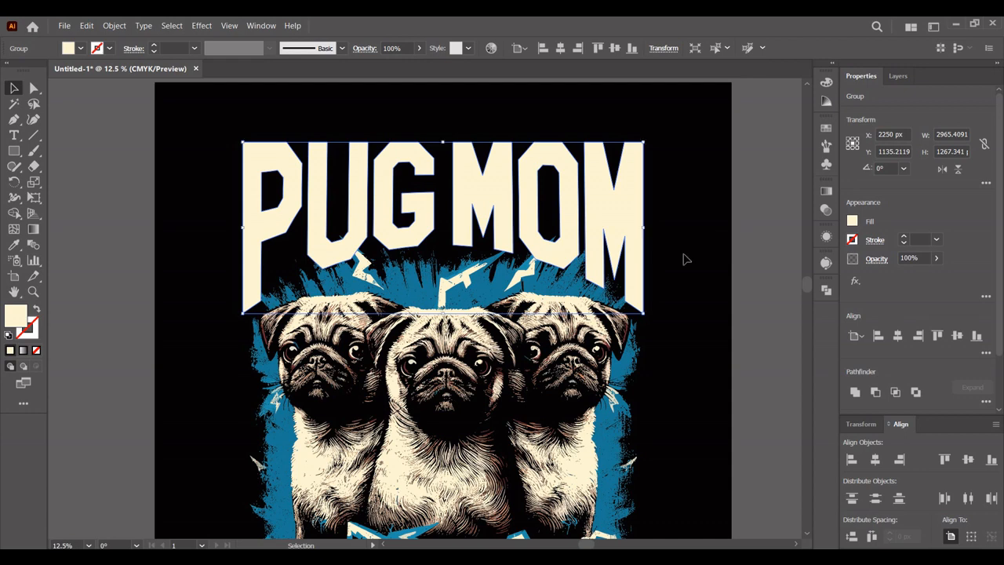
drag(684, 259, 679, 218)
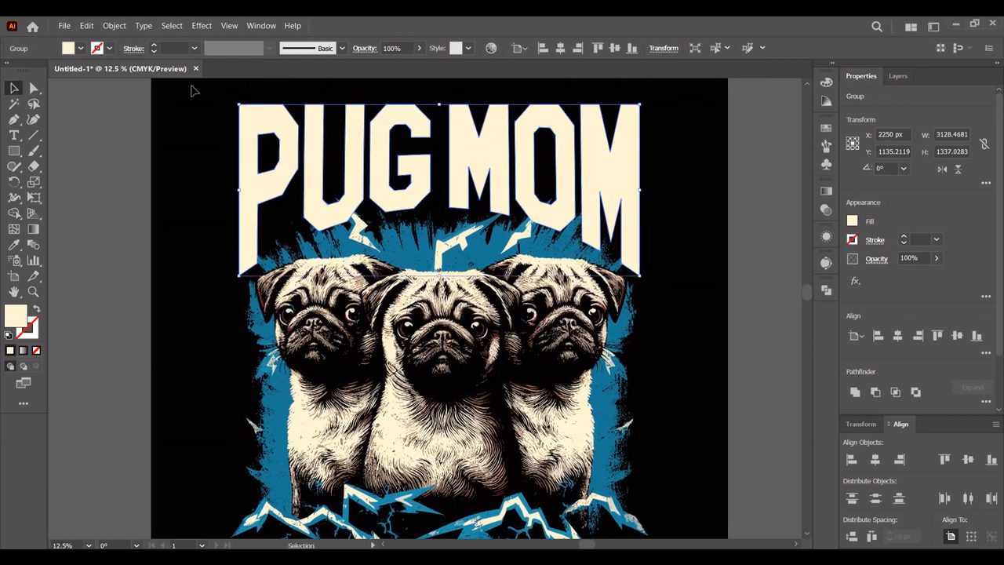
Step: Offset the PUG MOM letter paths by 30 px with round joins
click(115, 26)
mouse_move(177, 332)
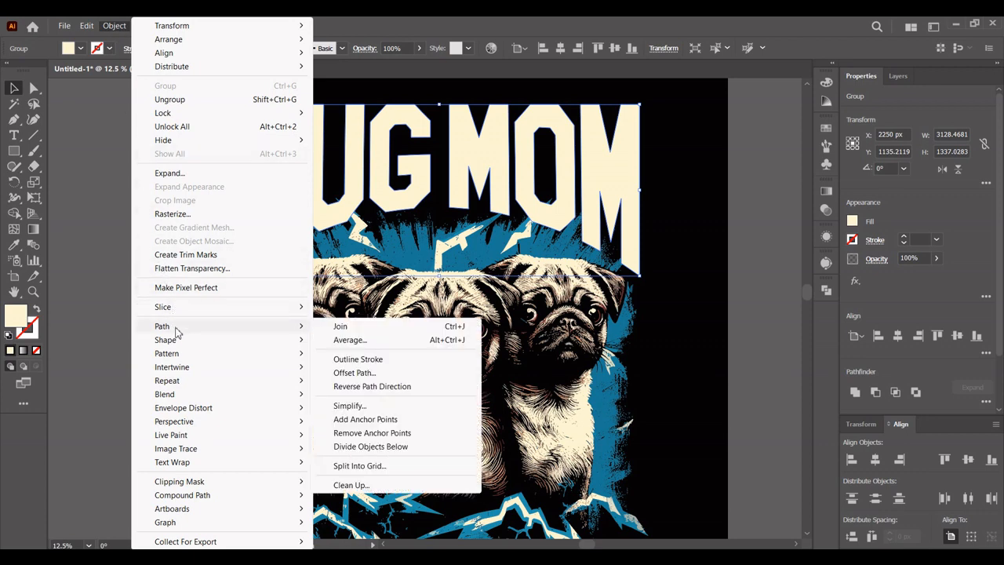
click(355, 374)
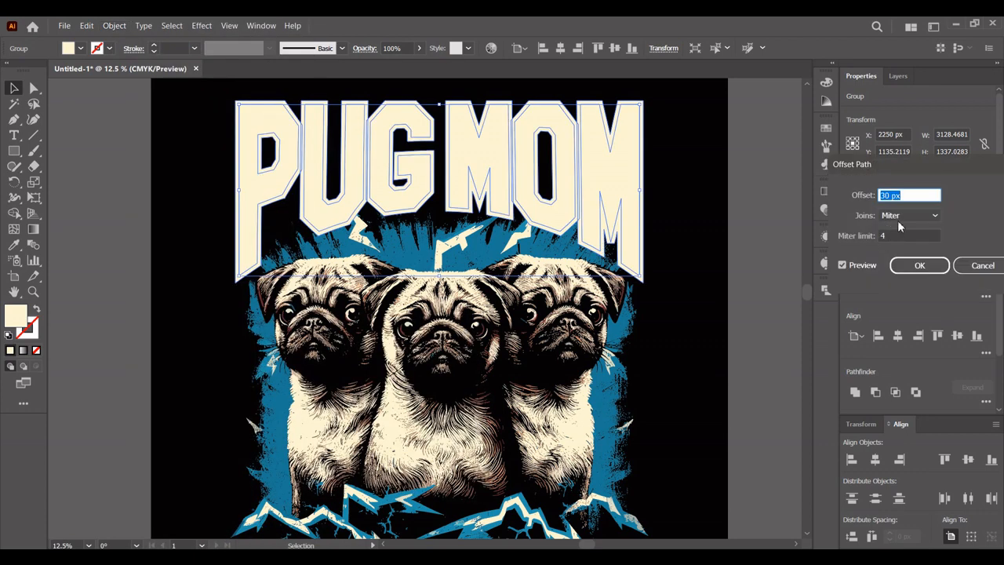
click(902, 217)
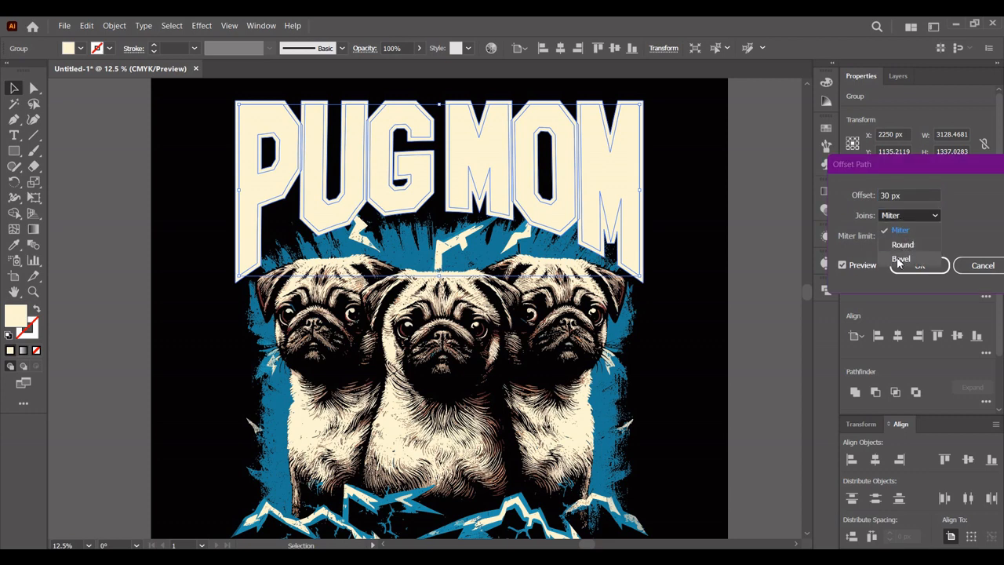
click(902, 259)
click(909, 222)
click(903, 243)
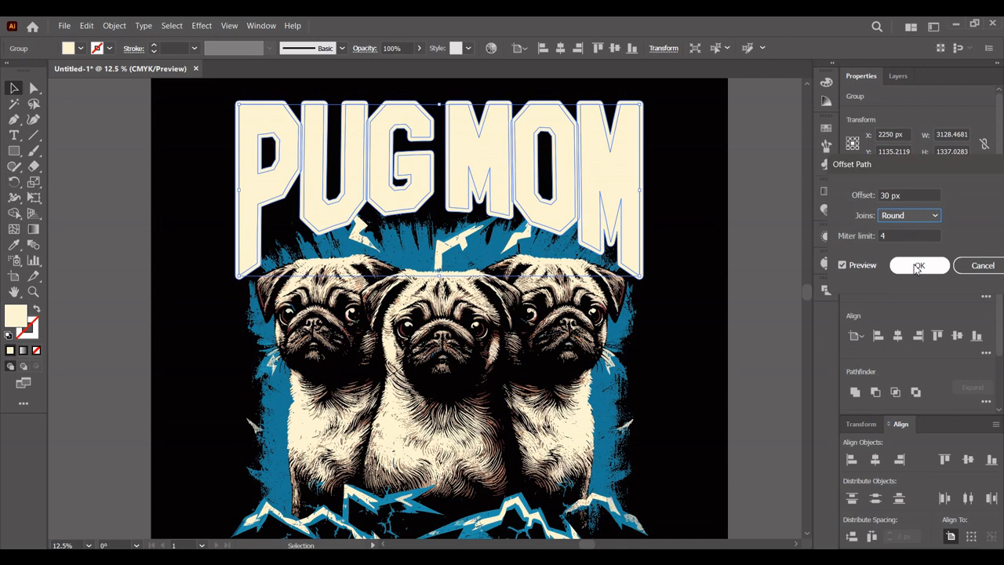
click(916, 266)
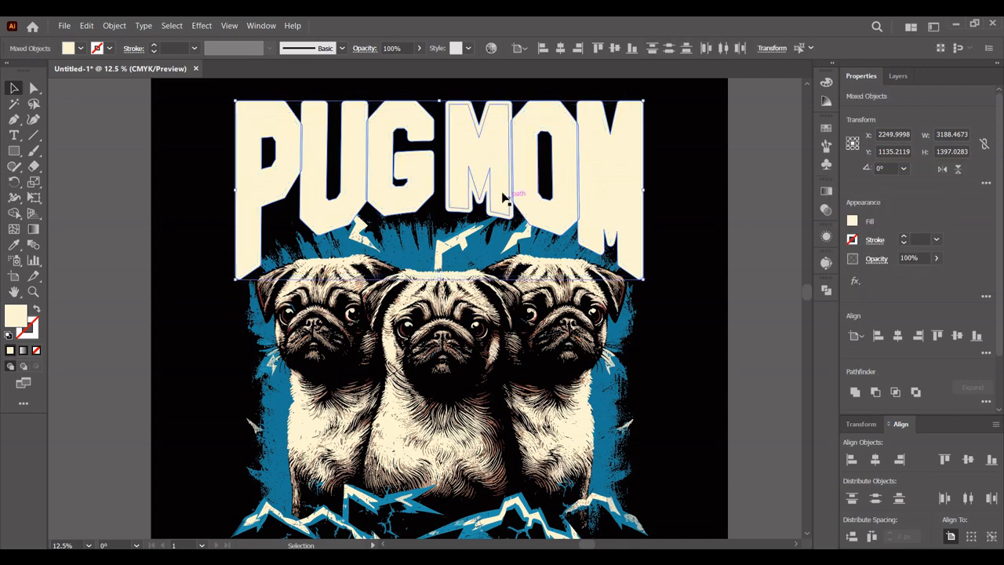
Step: Cut the offset lettering and create an opacity mask without clipping on the pug group, opening the mask for editing
click(89, 27)
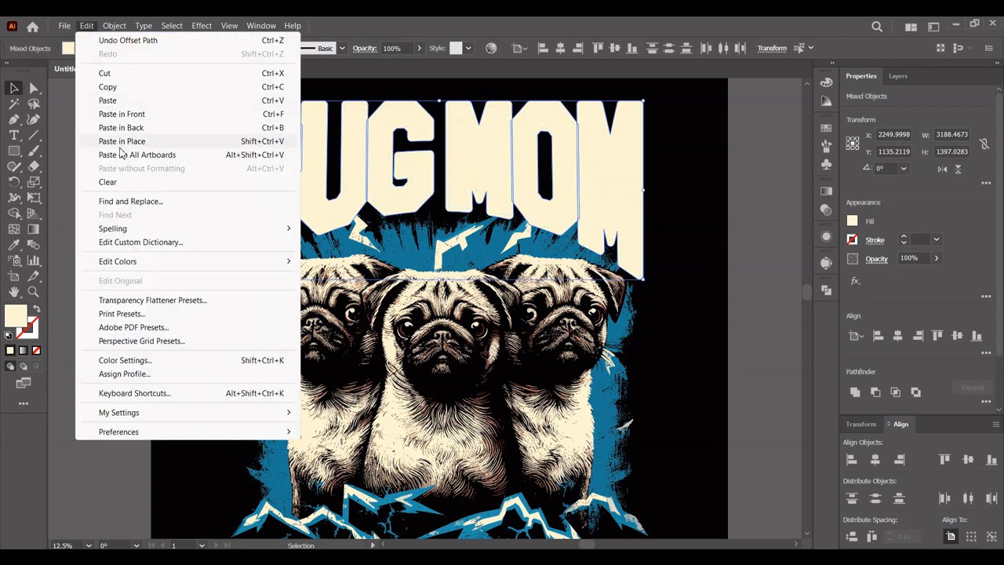
click(110, 75)
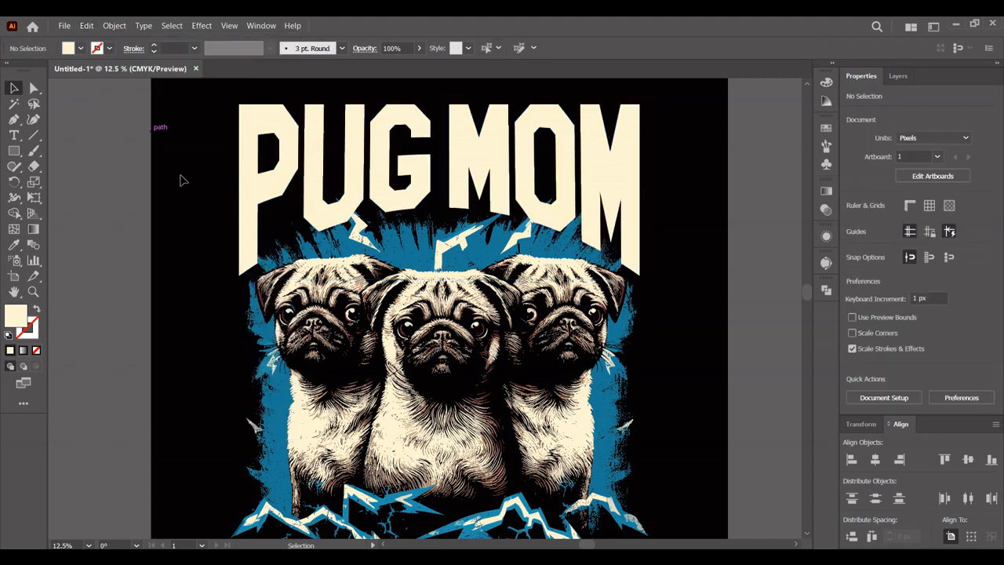
click(534, 274)
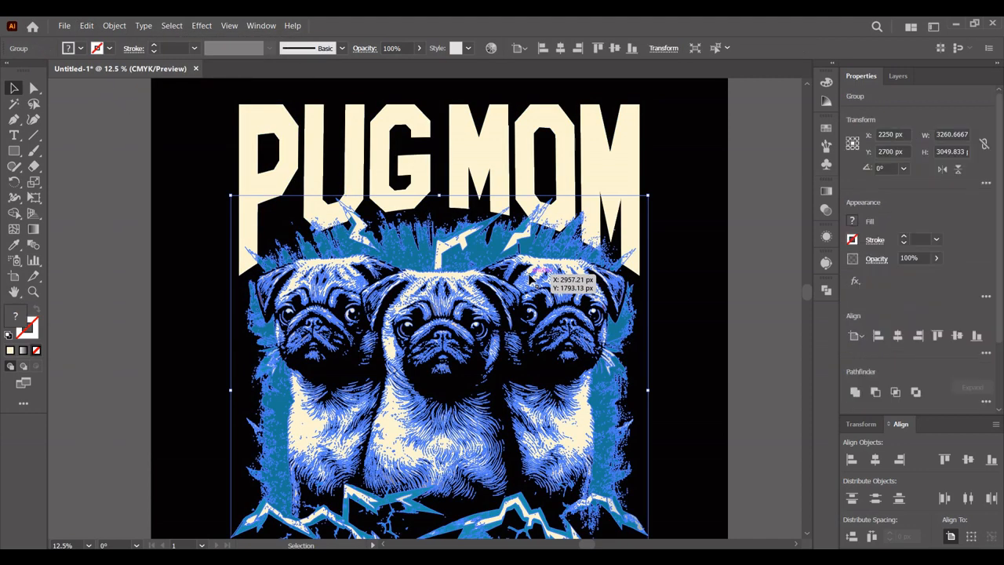
click(825, 210)
click(781, 226)
click(737, 242)
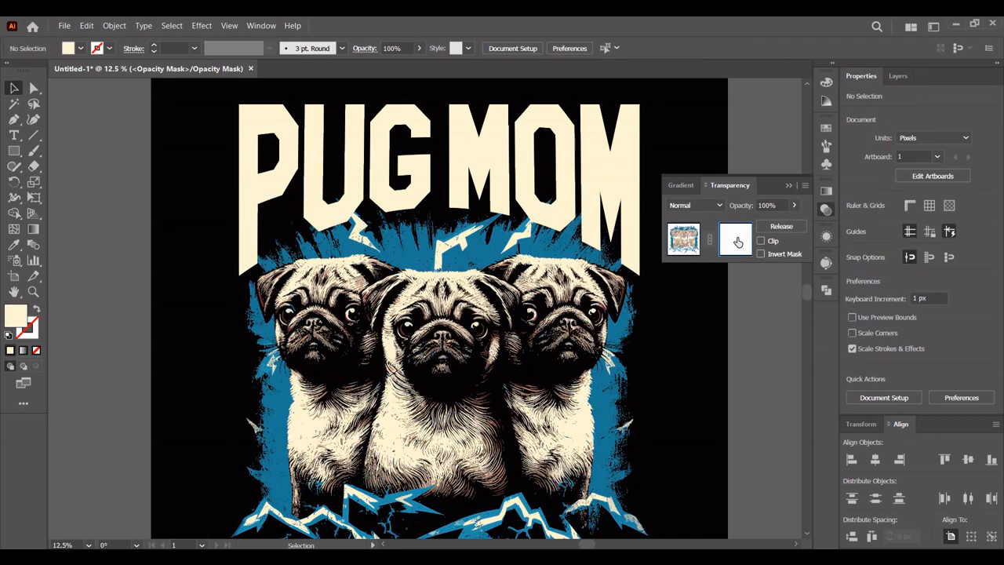
Step: Paste the cut offset lettering in front inside the opacity mask and fill it with black
click(88, 26)
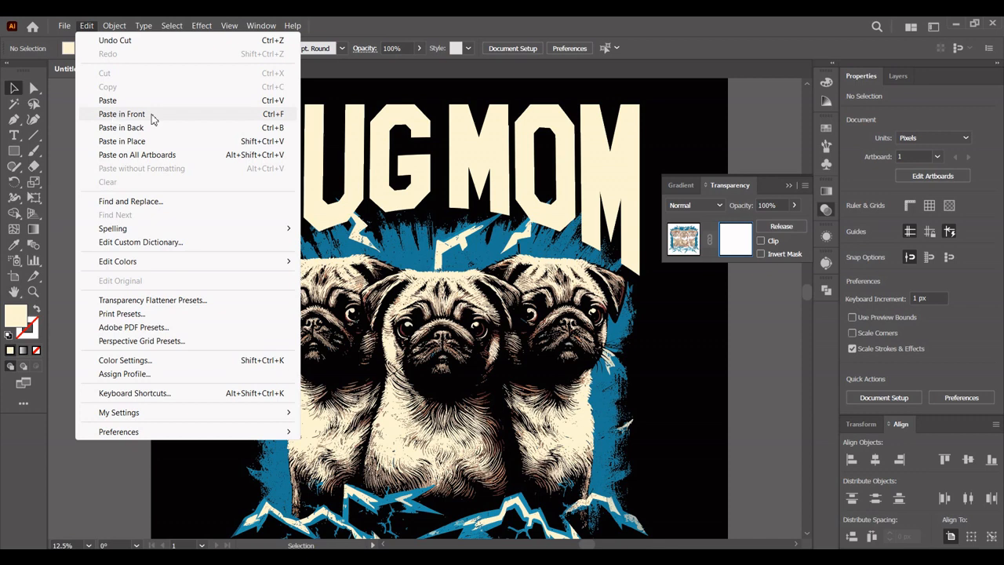
click(121, 115)
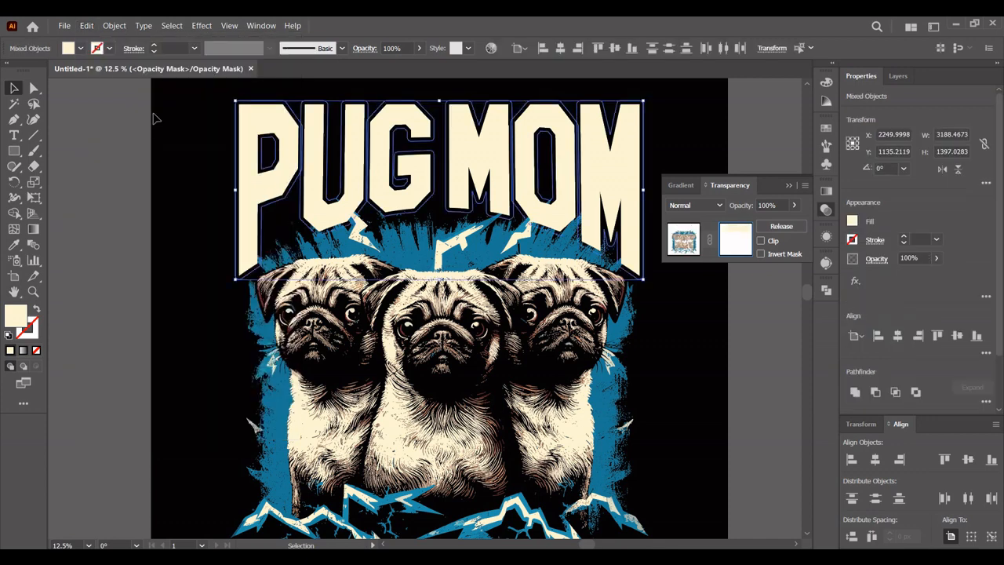
click(80, 48)
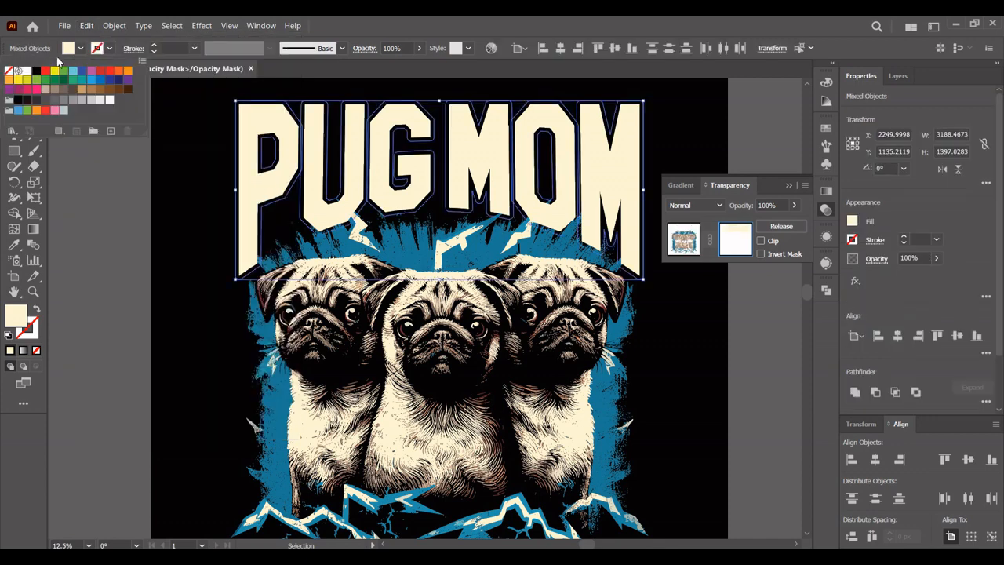
click(34, 72)
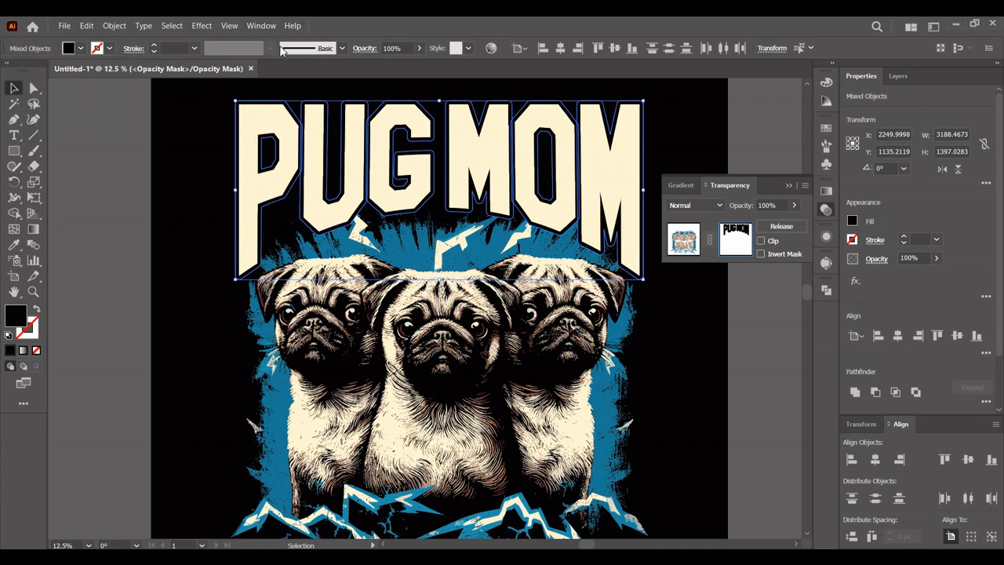
click(188, 212)
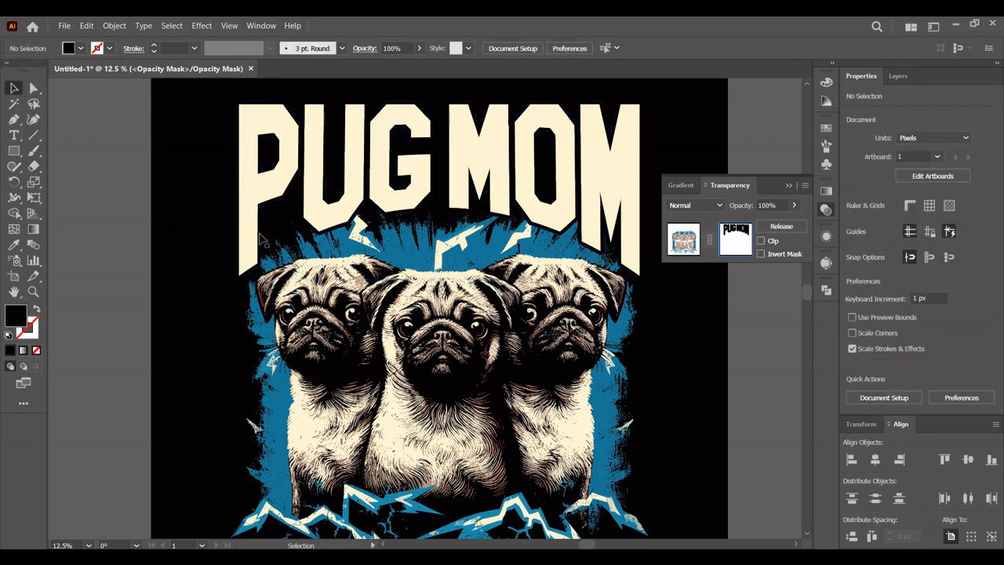
scroll(612, 250, up, 3)
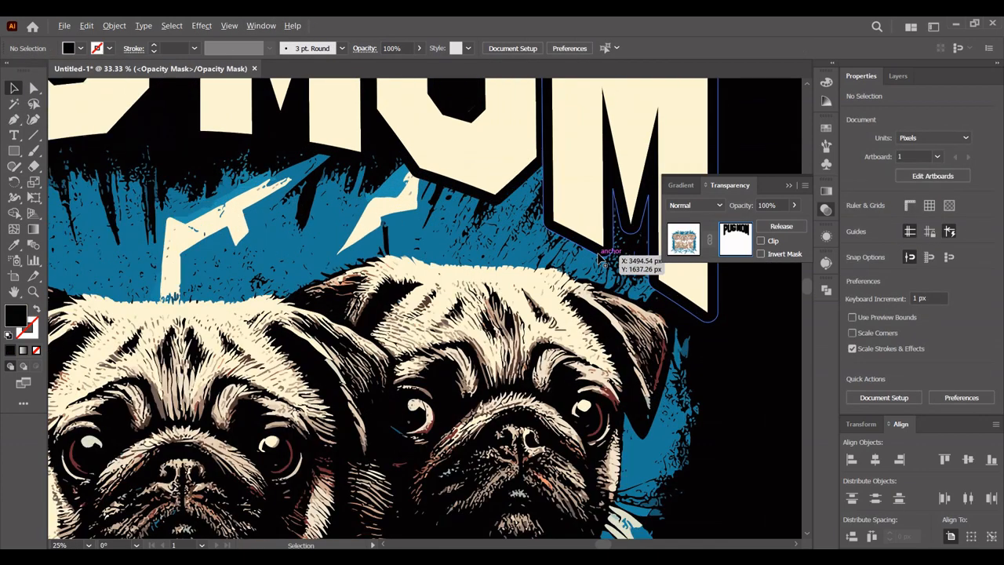
scroll(572, 237, down, 3)
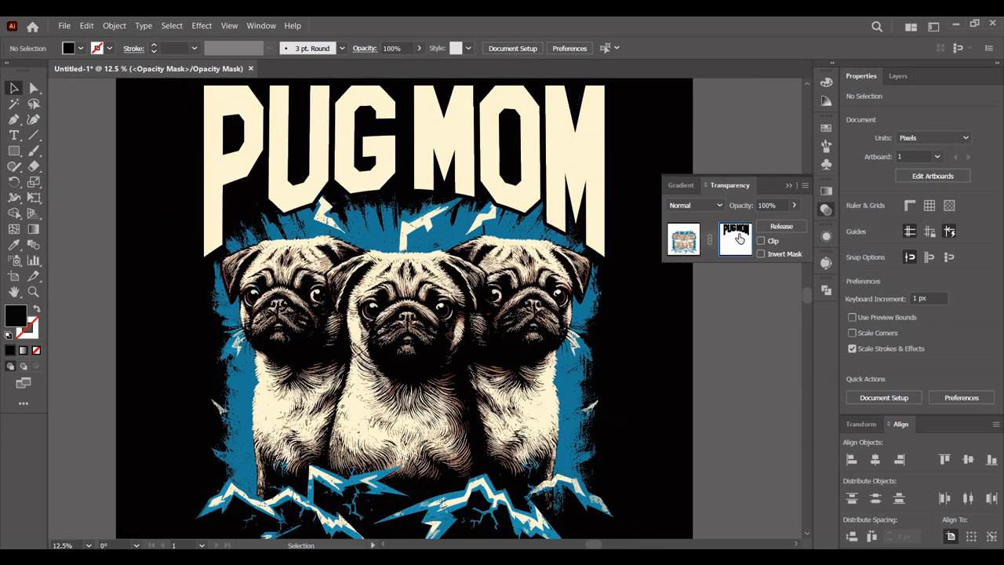
Step: Copy the black lettering from the mask, leave mask editing and paste the copy at the same position in the artwork
click(249, 141)
right_click(262, 129)
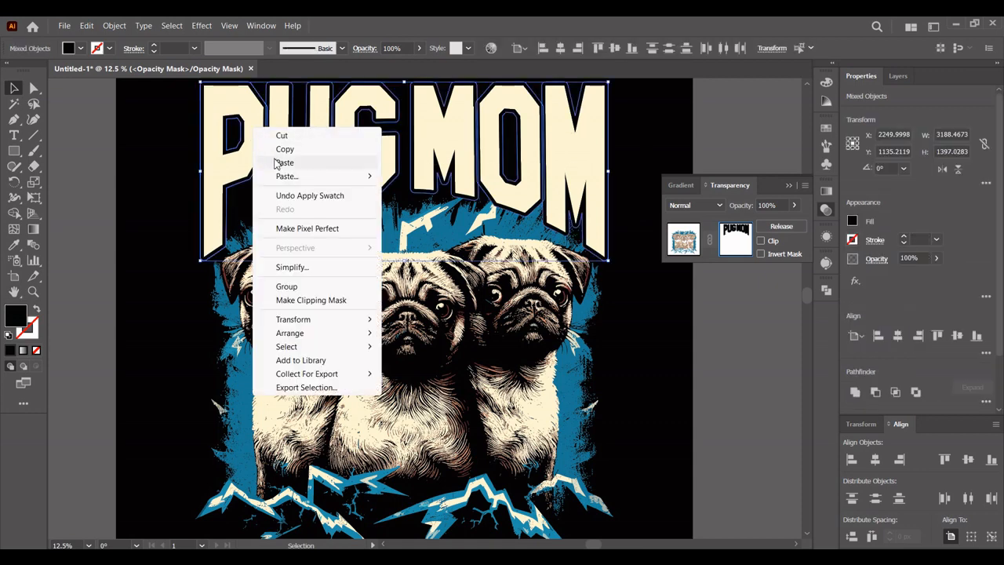
click(284, 149)
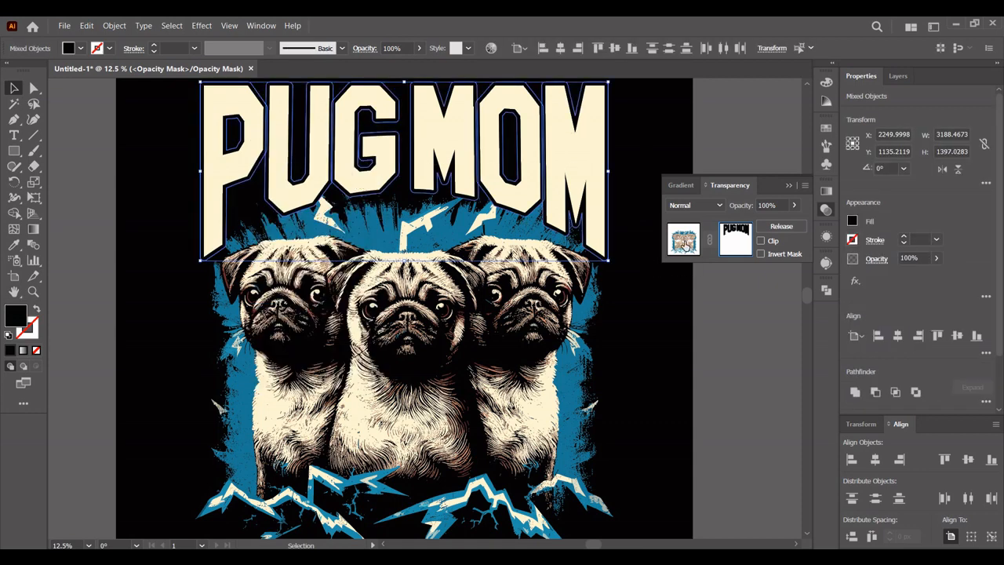
click(683, 241)
click(633, 164)
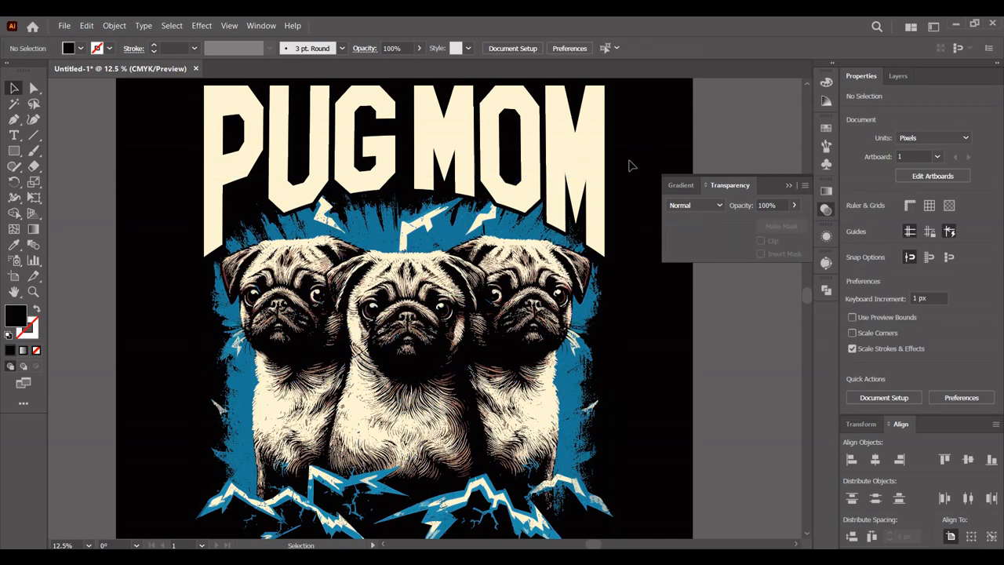
click(825, 211)
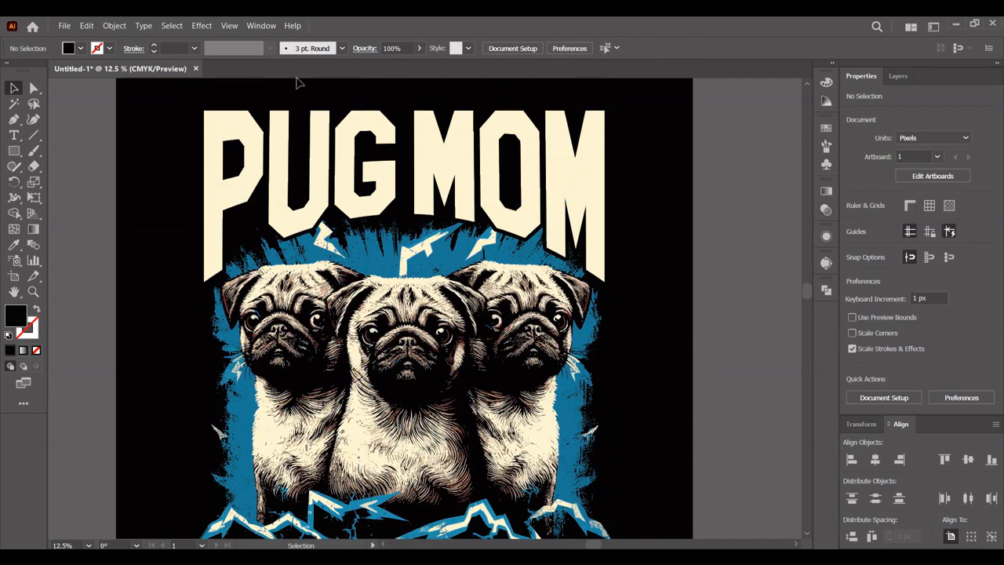
right_click(163, 123)
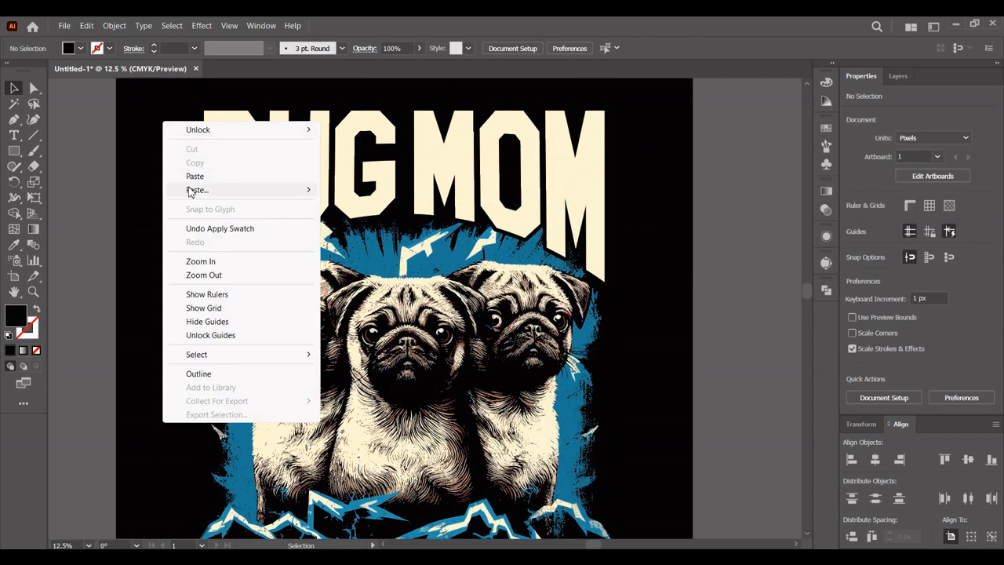
mouse_move(190, 192)
click(365, 190)
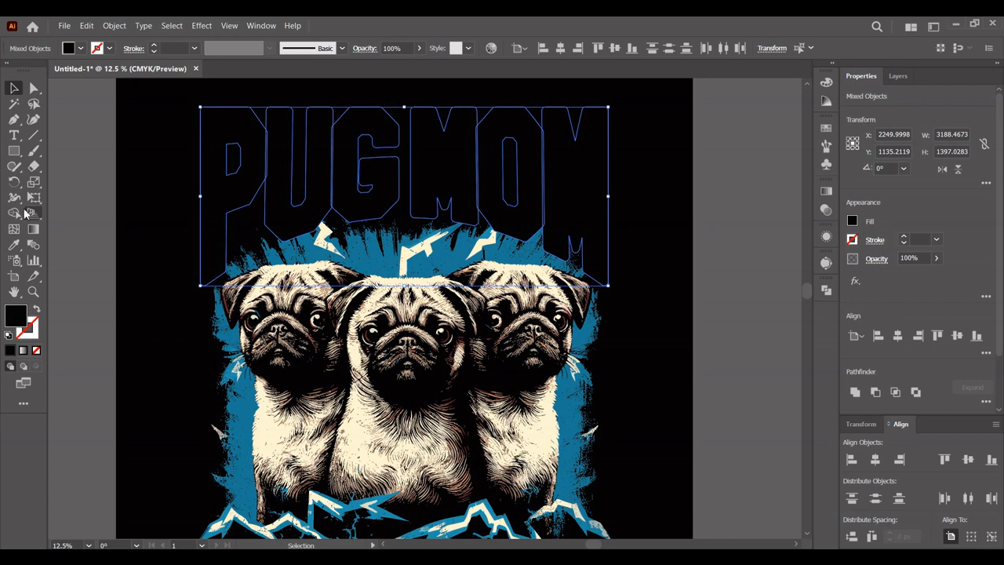
Step: Fill the pasted lettering with the blue sampled from the pug background and unite its overlapping letters into one shape
click(13, 244)
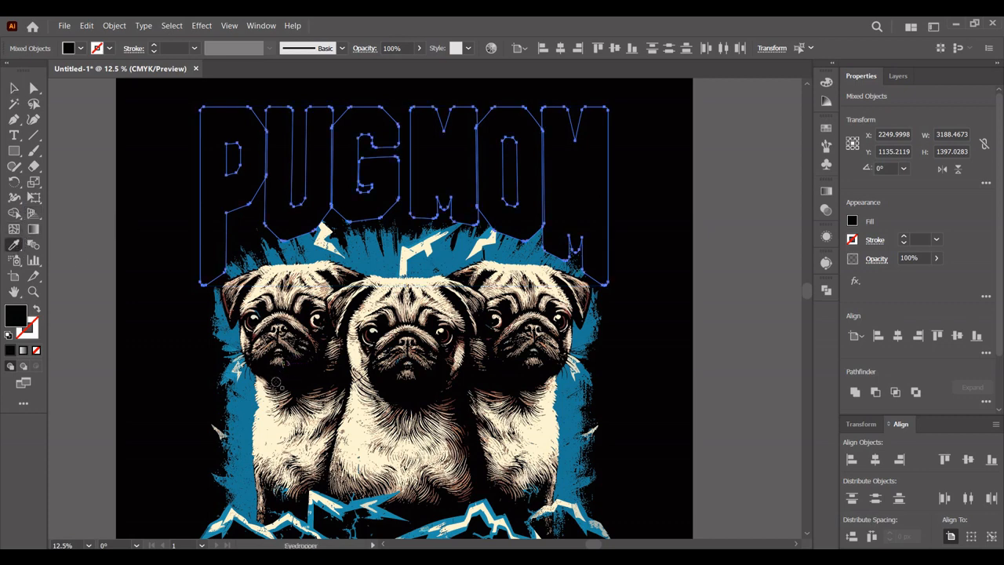
click(237, 409)
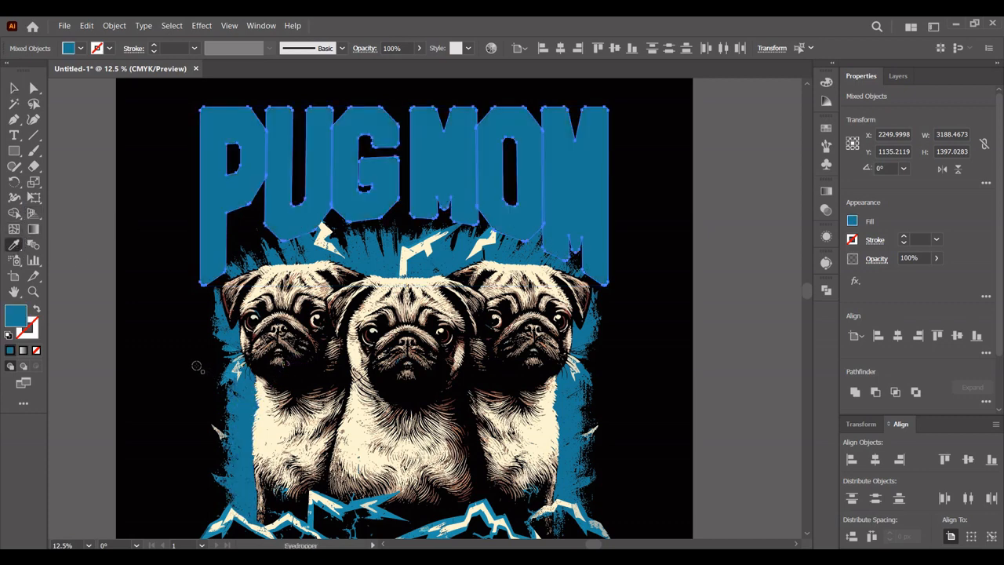
click(826, 290)
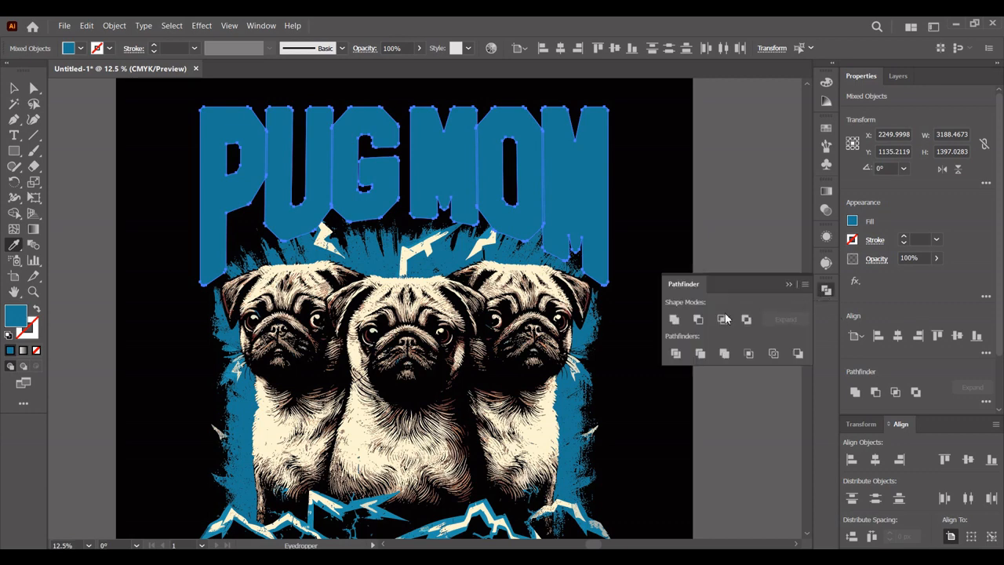
click(674, 319)
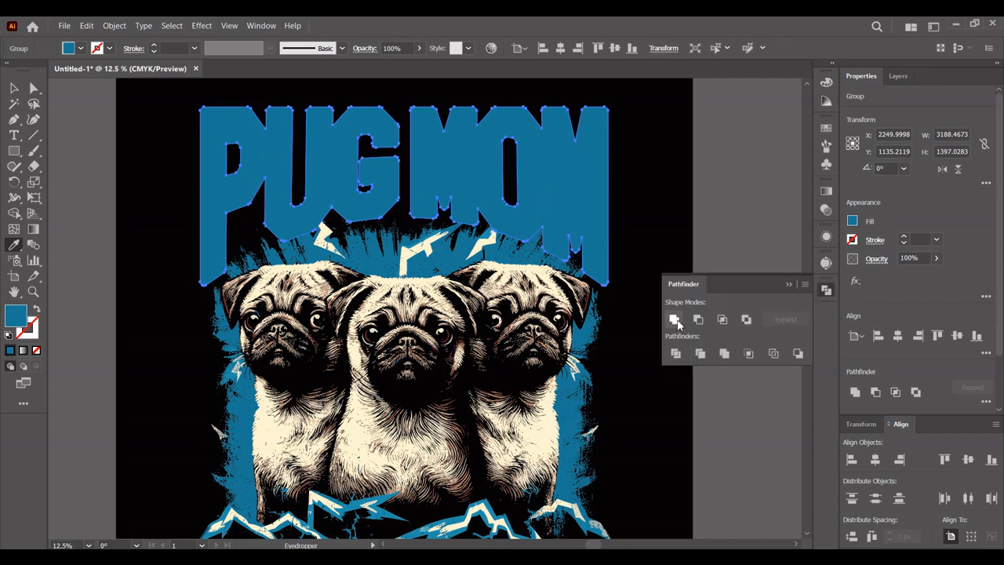
Step: Swap the united lettering's blue fill to its stroke, using round corners and outside stroke alignment
click(36, 310)
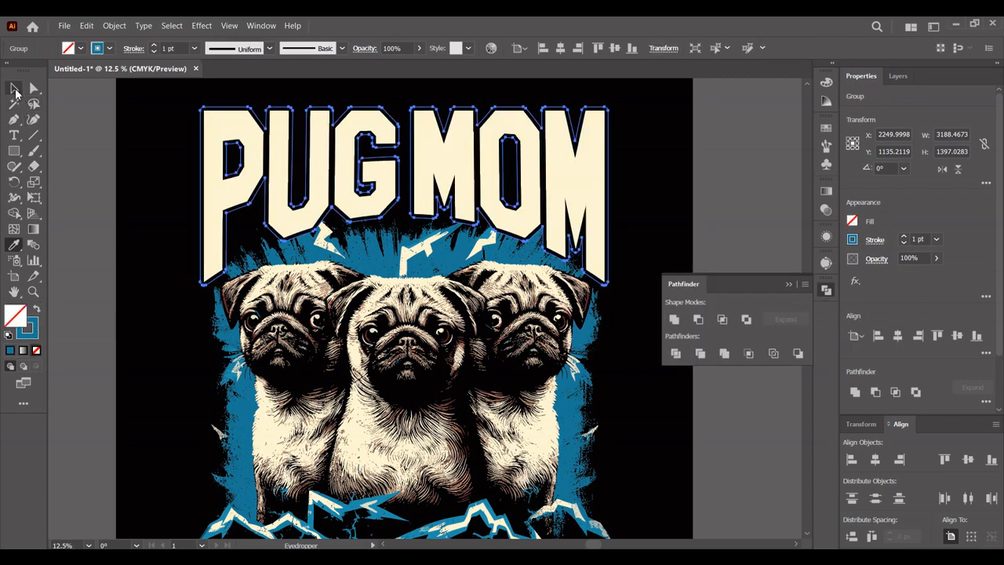
click(14, 88)
click(134, 48)
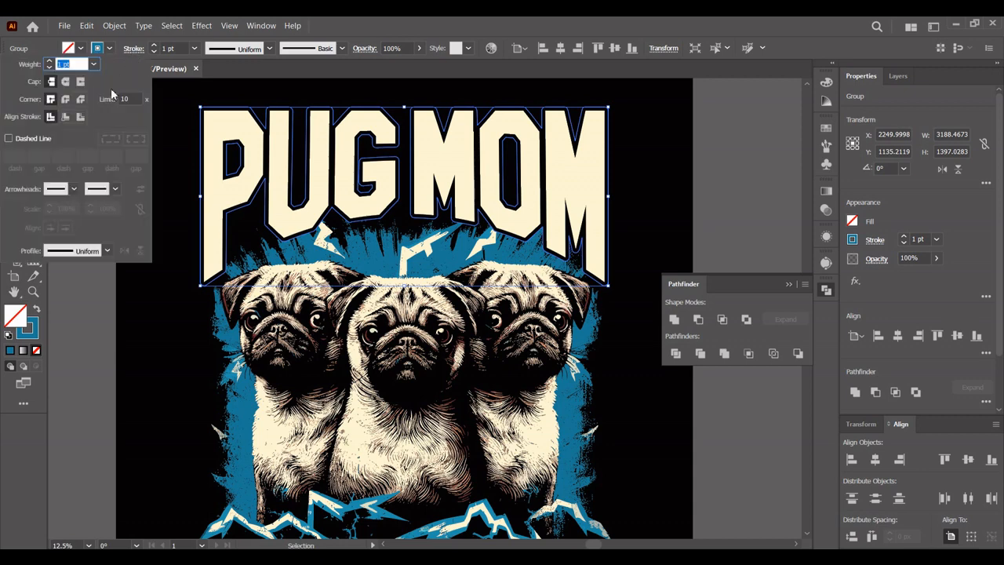
click(65, 100)
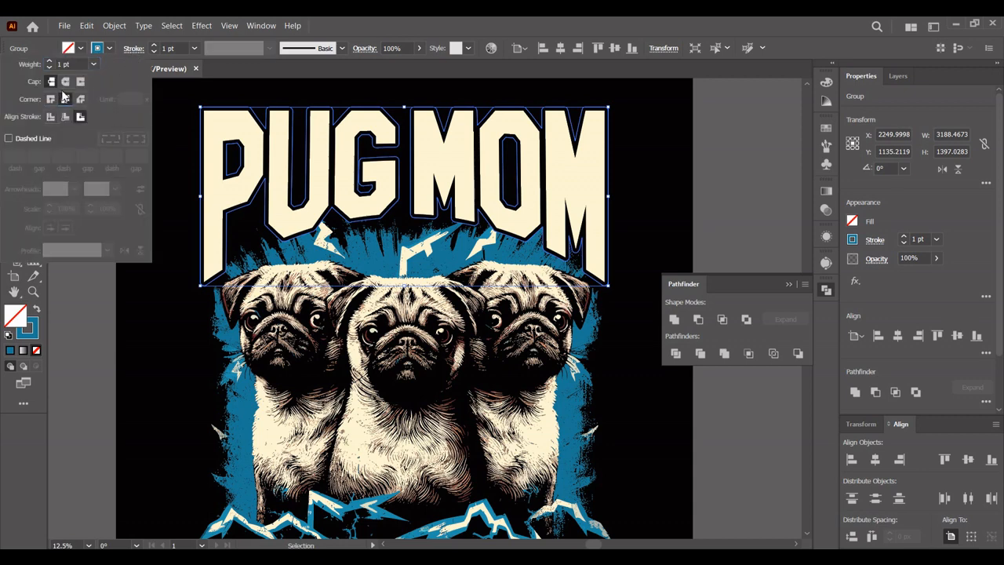
click(65, 81)
Step: Set the lettering outline's stroke weight to 15 pt
click(171, 49)
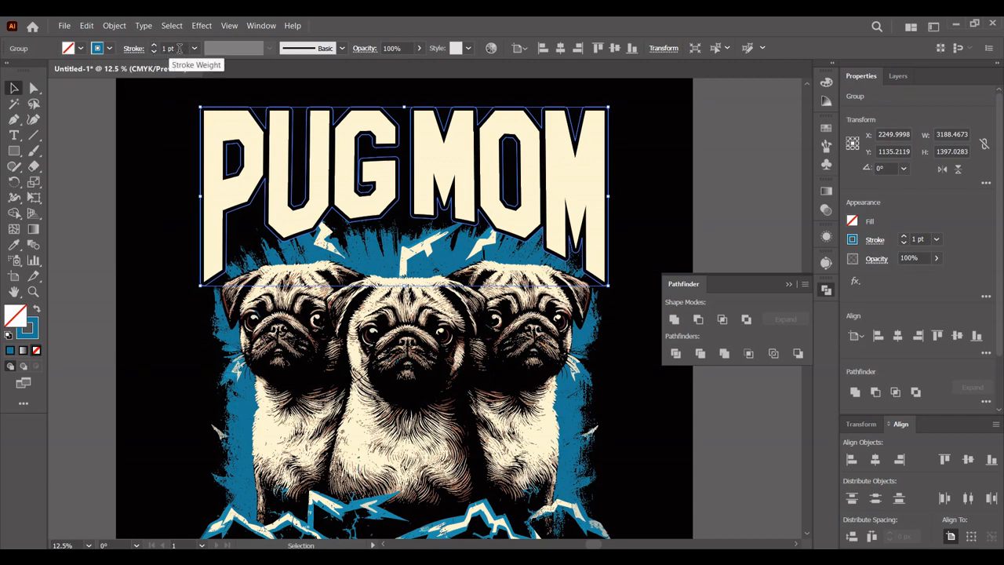
text(20)
key(Return)
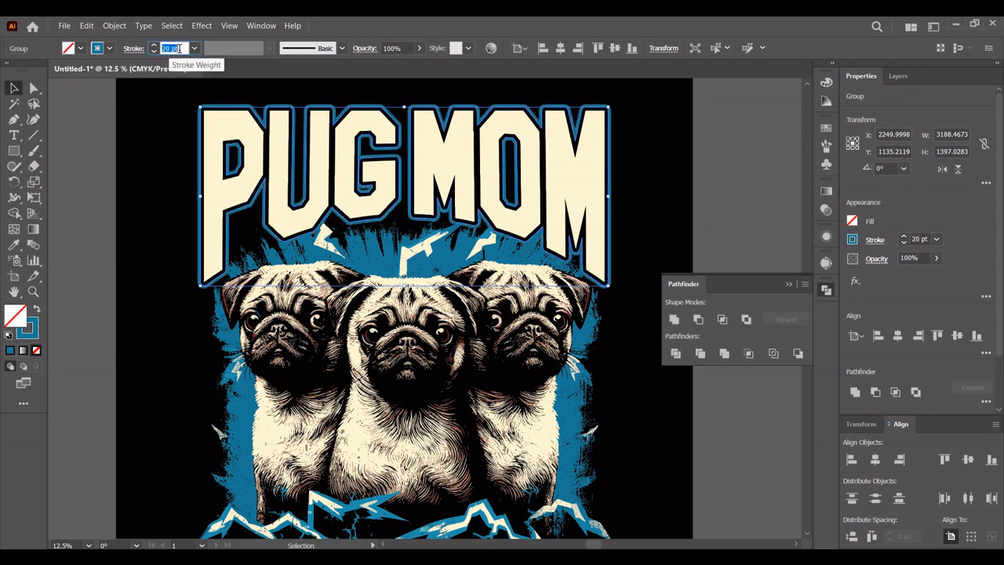
key(Down)
key(Down)
key(Down)
key(Down)
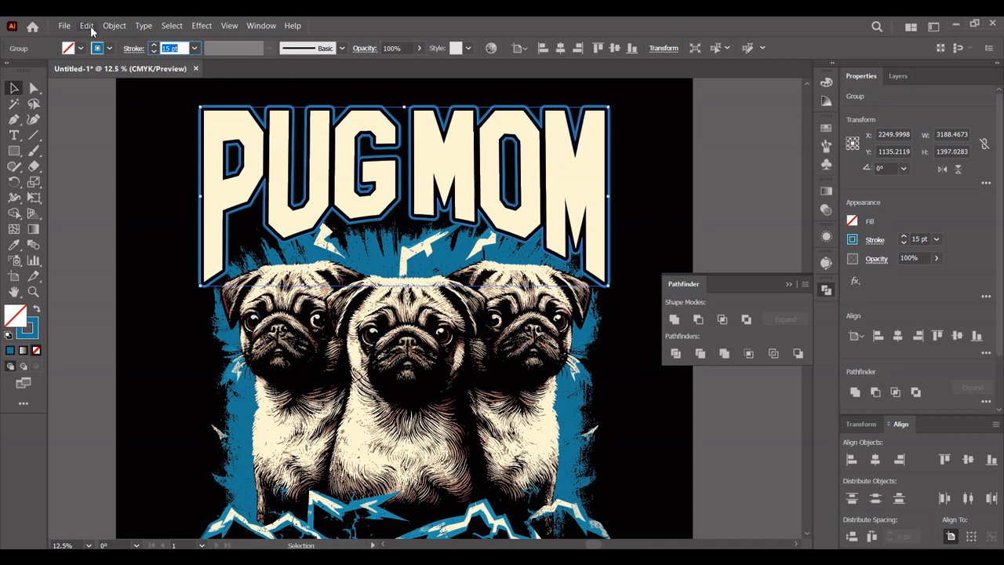
Step: Convert the blue lettering stroke into a filled outline shape and deselect it
click(114, 27)
click(189, 186)
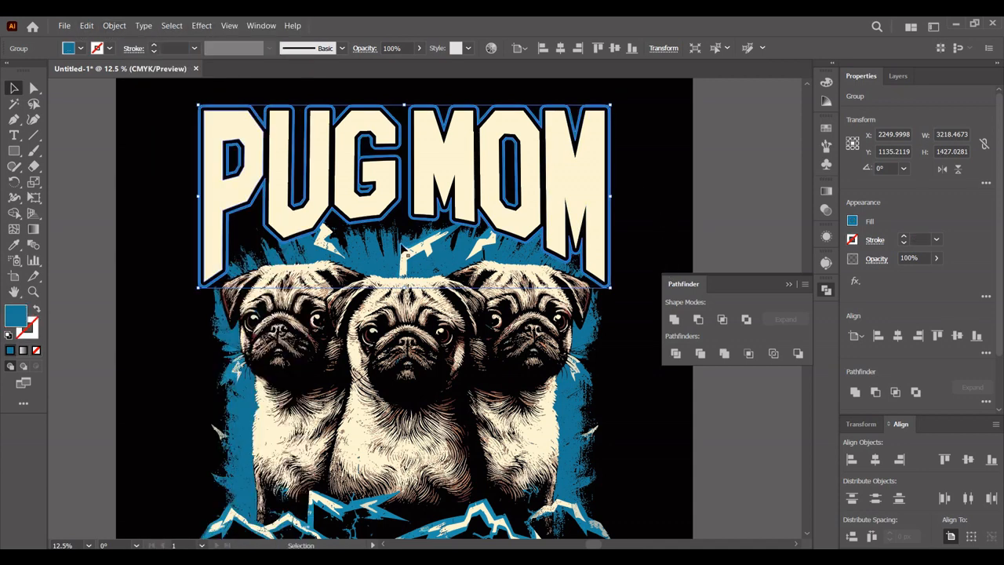
click(663, 213)
click(826, 289)
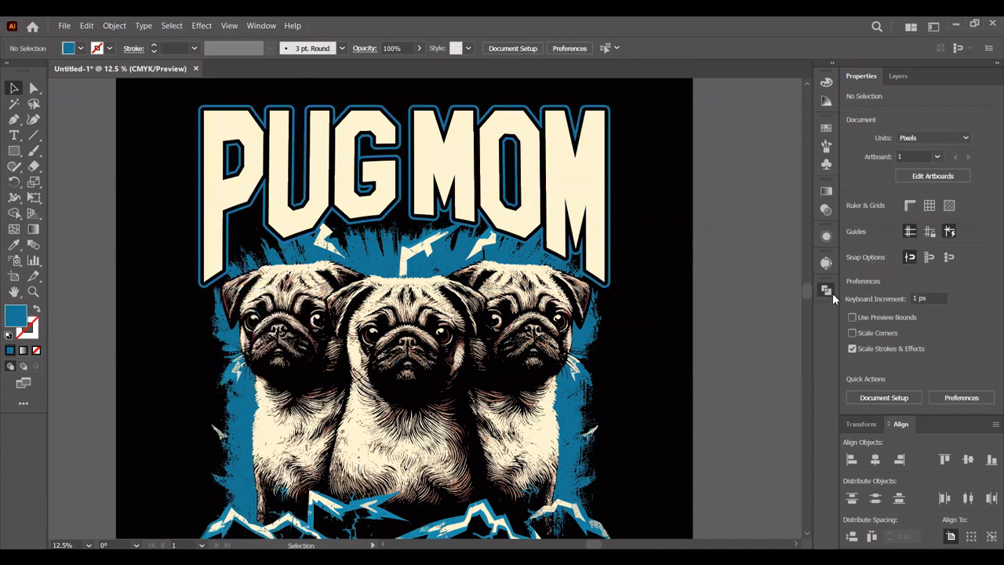
scroll(667, 253, down, 1)
scroll(668, 253, down, 2)
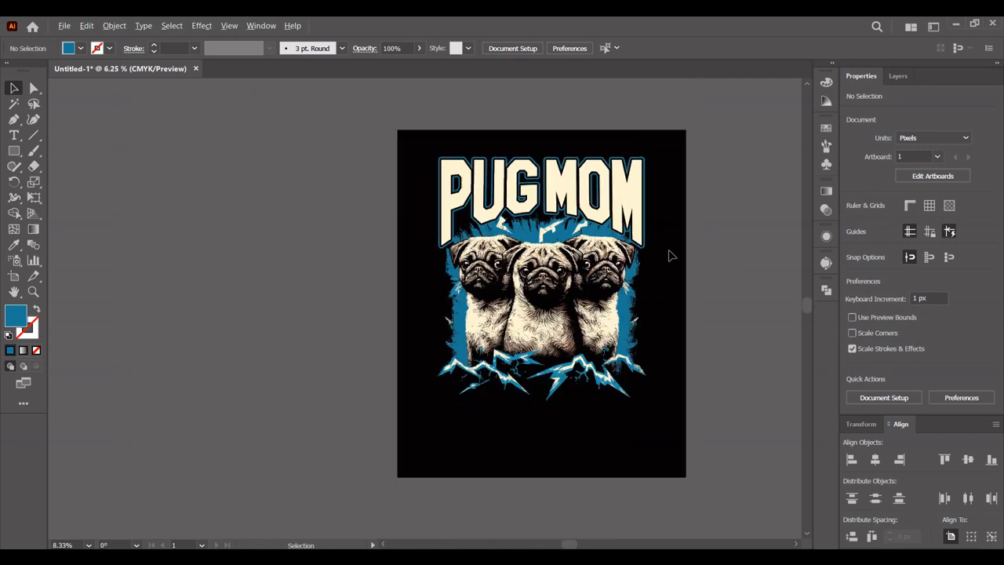
scroll(644, 238, up, 2)
drag(646, 235, 617, 255)
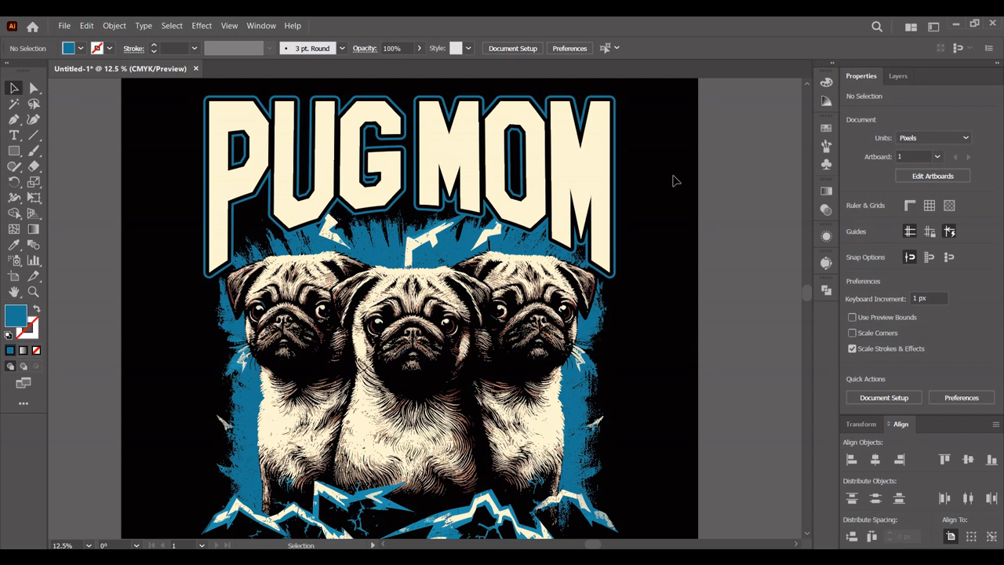
click(607, 178)
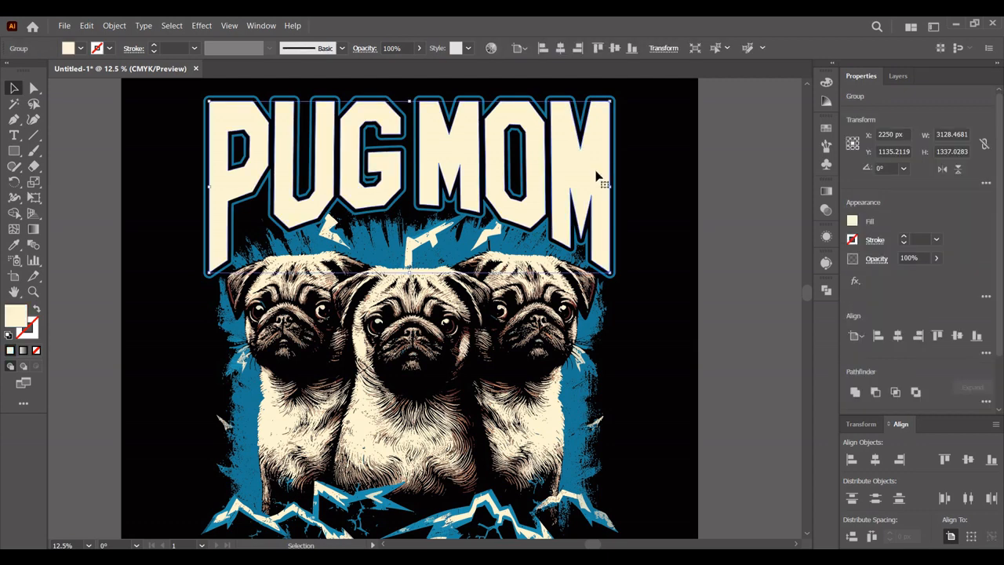
click(681, 181)
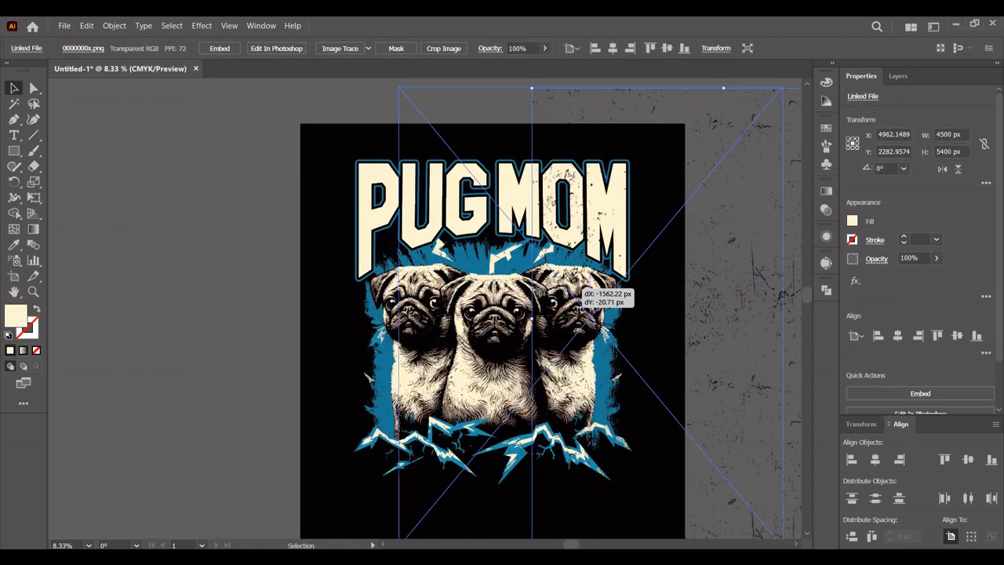
Step: Move the grunge texture image 0000000x.png over the artwork, center it horizontally and scale it to about 3325 by 3989 px
drag(777, 297, 747, 298)
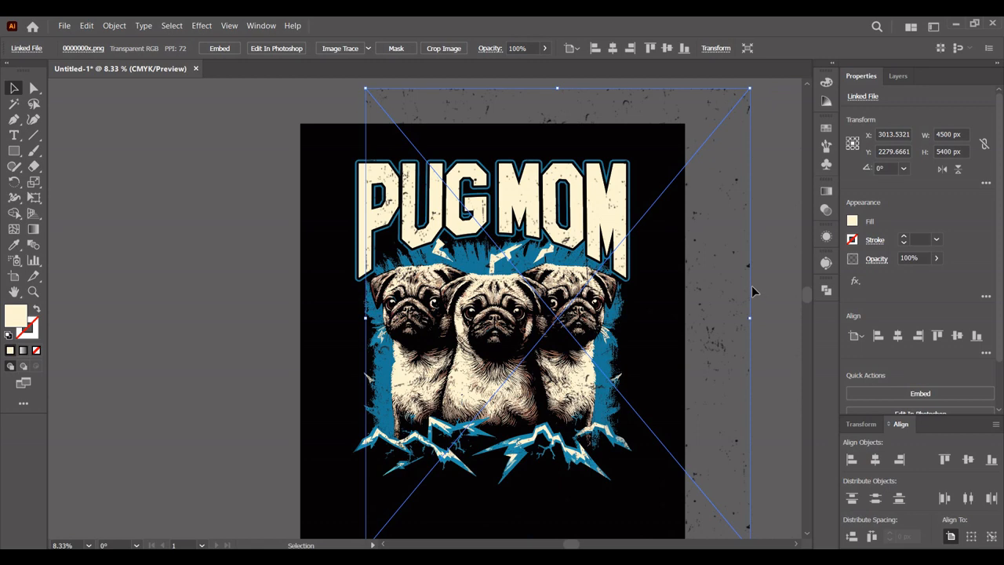
click(612, 48)
drag(684, 318, 633, 318)
key(ctrl+equal)
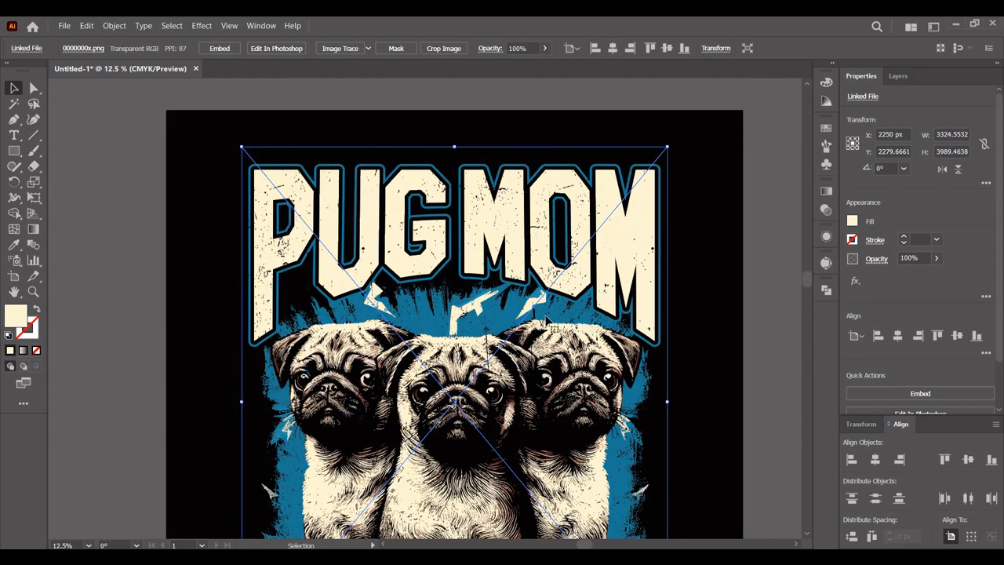
click(694, 206)
key(ctrl+equal)
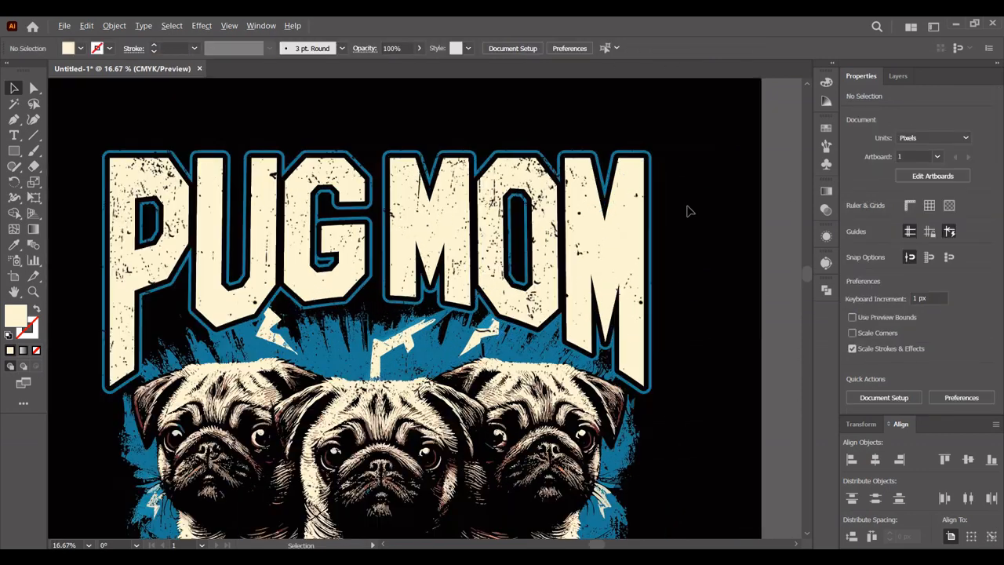
key(ctrl+minus)
key(ctrl+minus)
key(ctrl+equal)
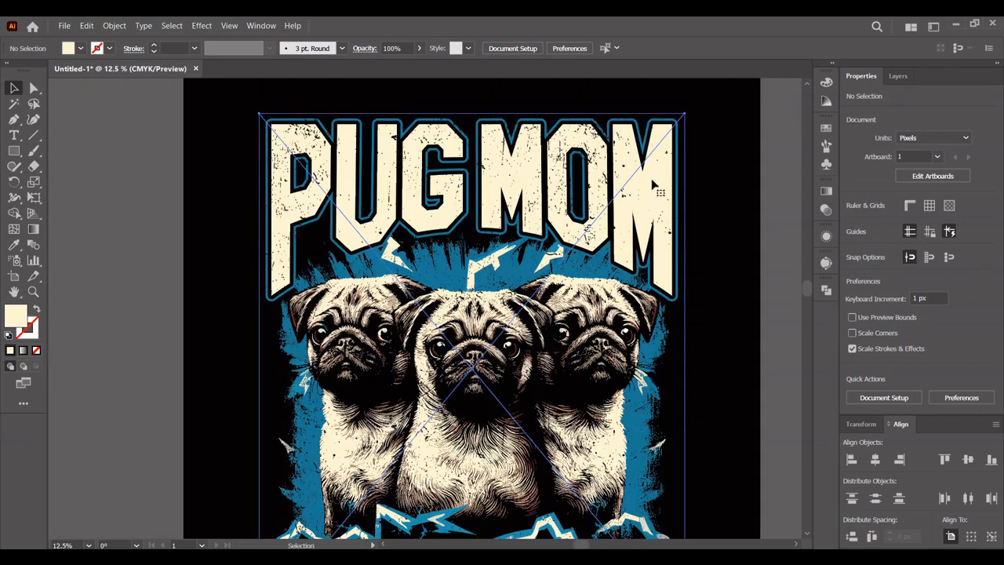
Step: Select the grunge texture image over the artwork and cut it to the clipboard
click(368, 245)
click(86, 25)
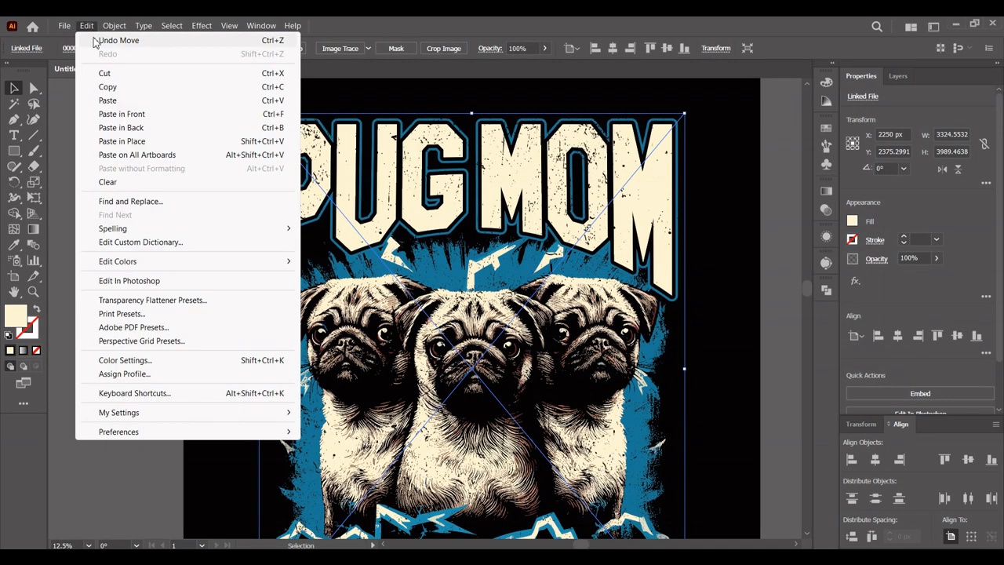
click(104, 73)
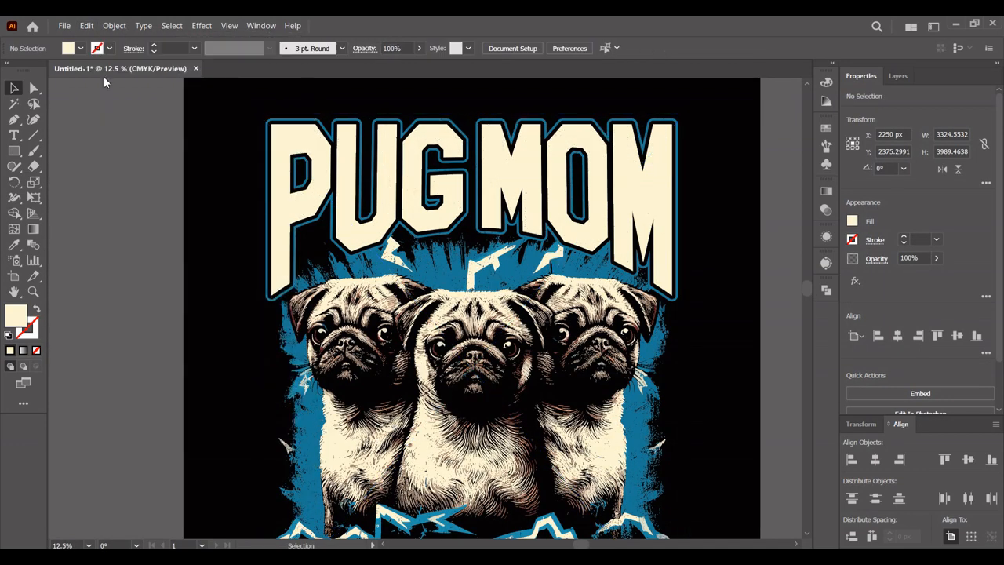
Step: Add an opacity mask to the cream PUG MOM lettering, turn off its clipping and activate the mask for editing
click(627, 196)
drag(629, 191, 700, 205)
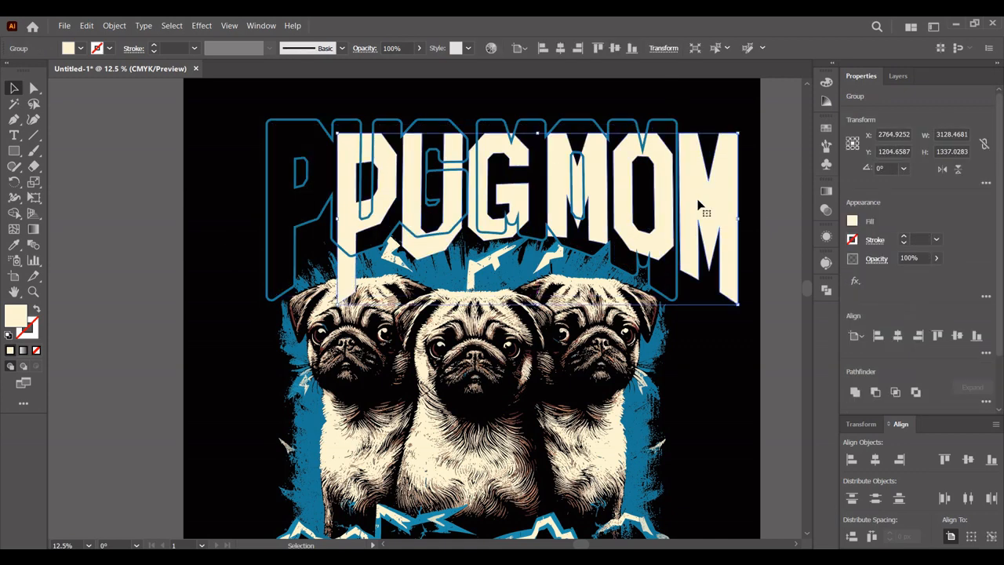
key(ctrl+z)
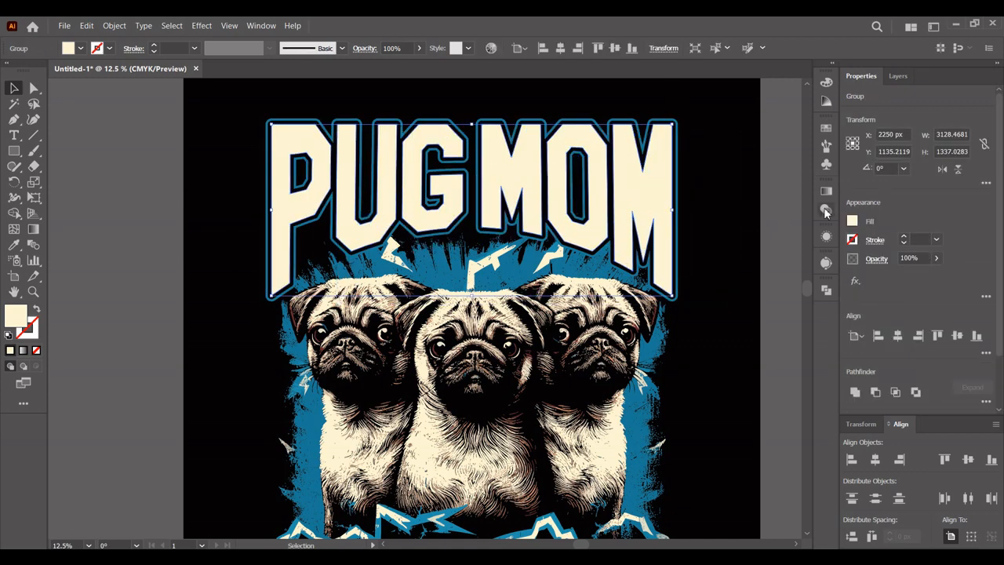
click(825, 210)
click(769, 227)
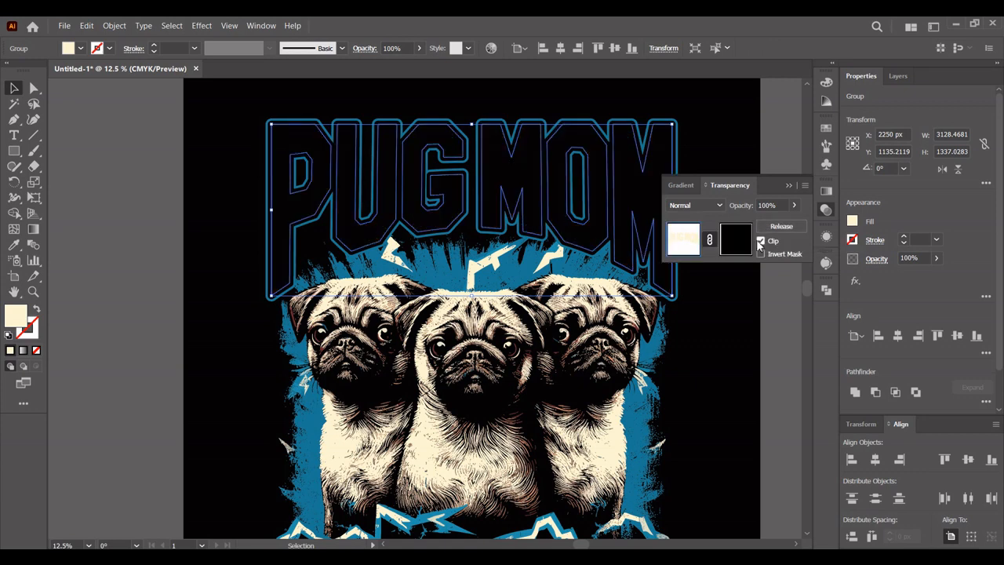
click(759, 242)
click(739, 242)
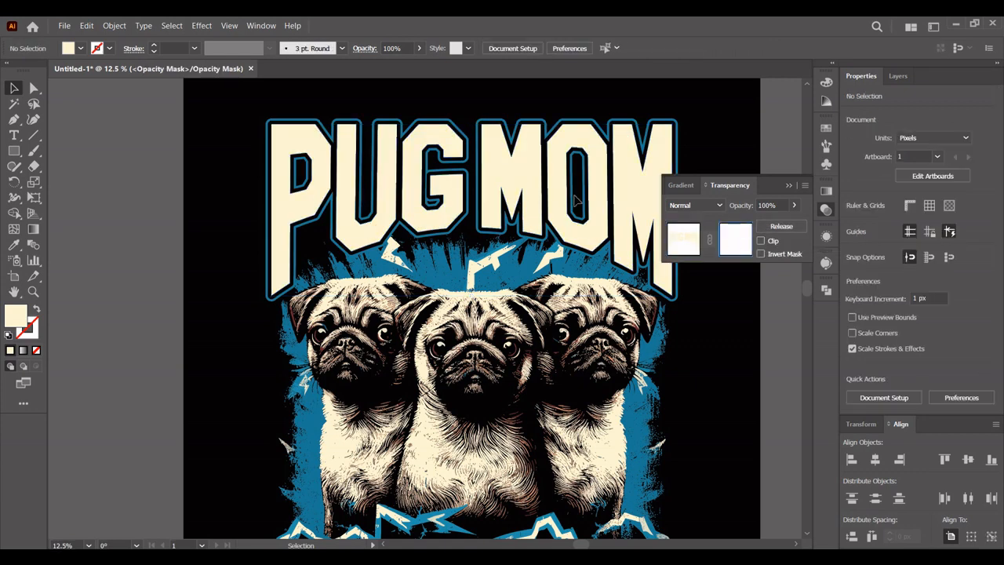
Step: Paste the cut grunge texture in front inside the lettering's opacity mask
right_click(461, 108)
mouse_move(490, 154)
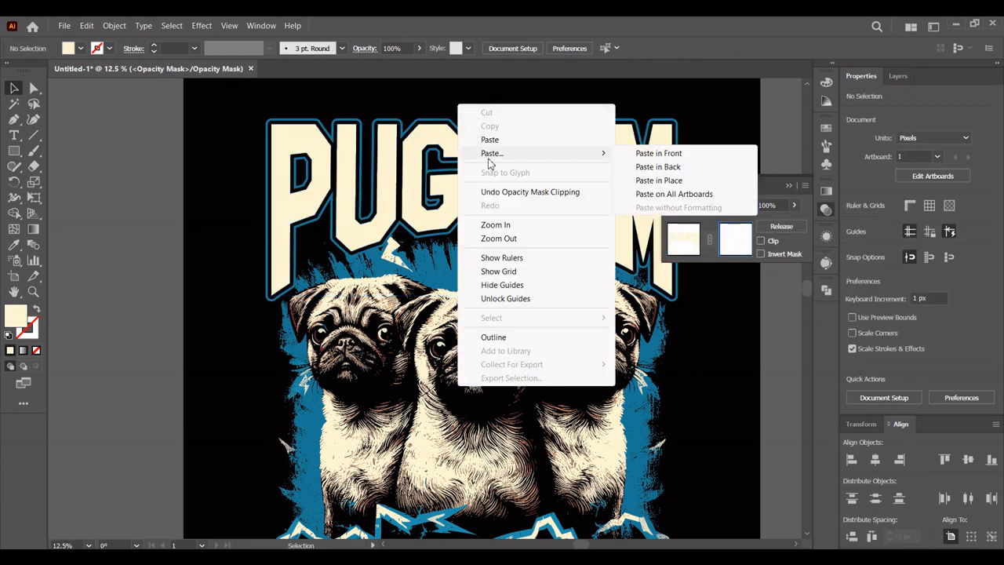
click(639, 155)
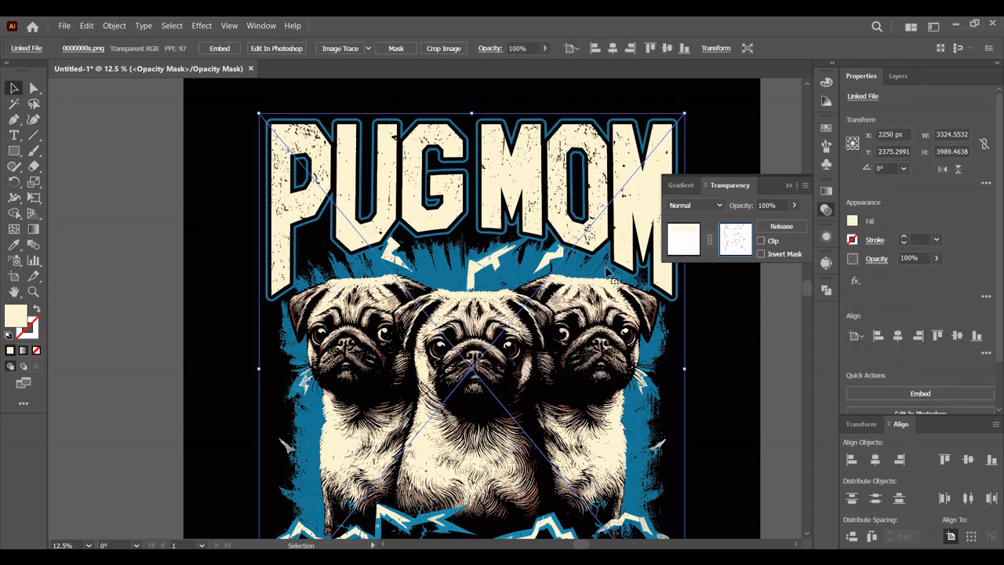
Step: Move the masked grunge texture up over the lettering to about Y 1366 px, exit mask editing and deselect
drag(585, 274, 583, 240)
drag(539, 205, 541, 209)
click(690, 244)
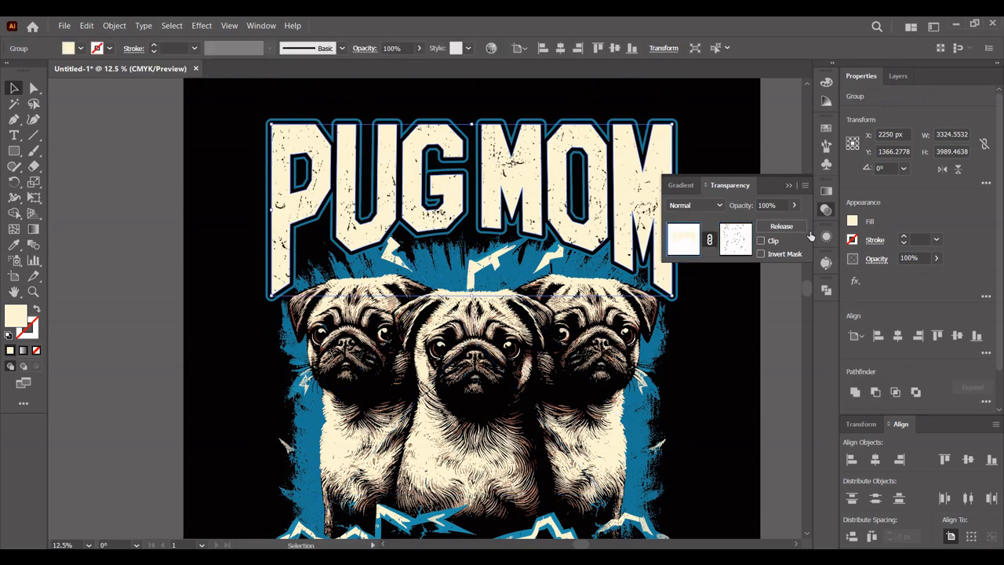
click(829, 214)
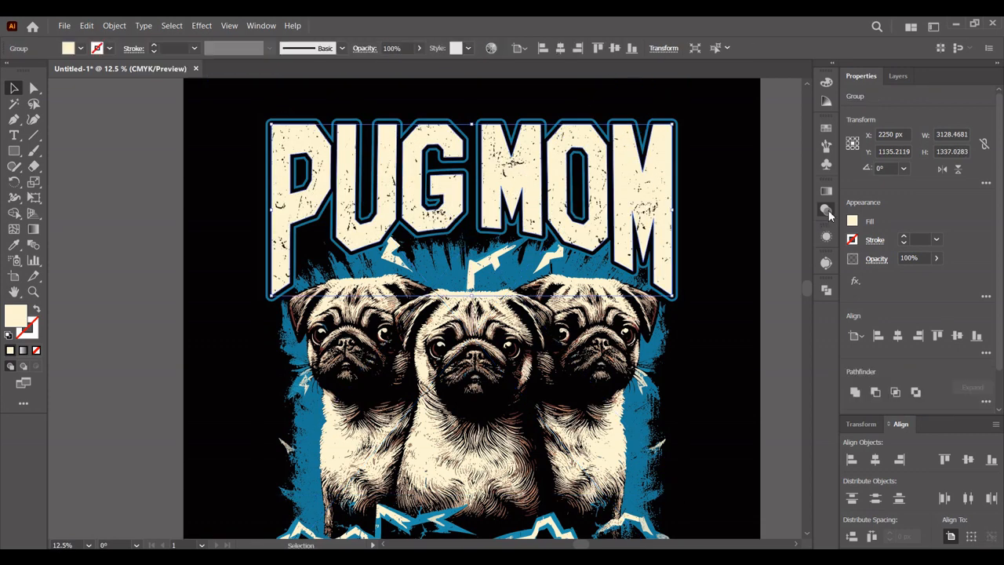
click(729, 231)
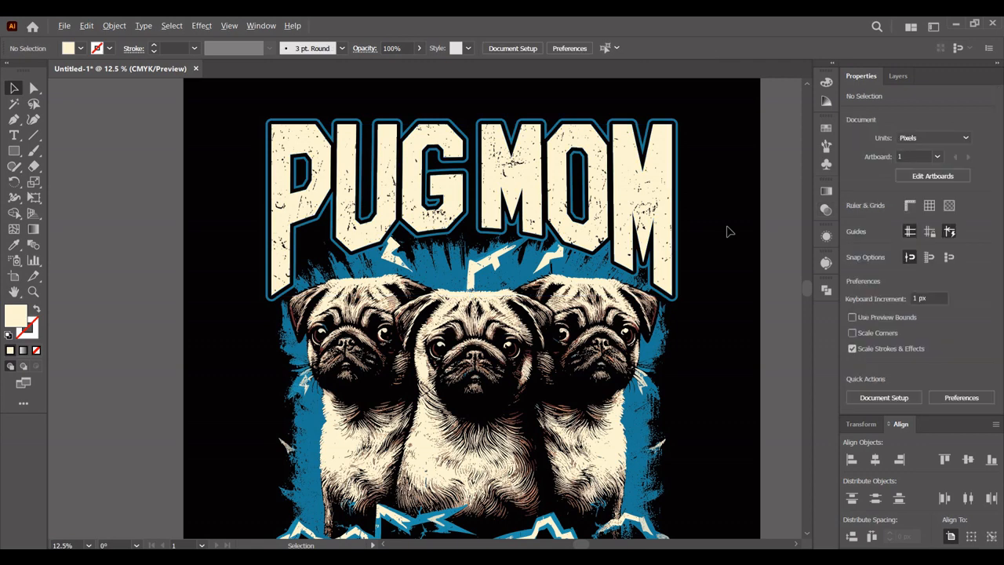
Step: Group the PUG MOM lettering with the pug artwork and center the group vertically on the artboard
scroll(729, 232, down, 1)
scroll(680, 219, right, 1)
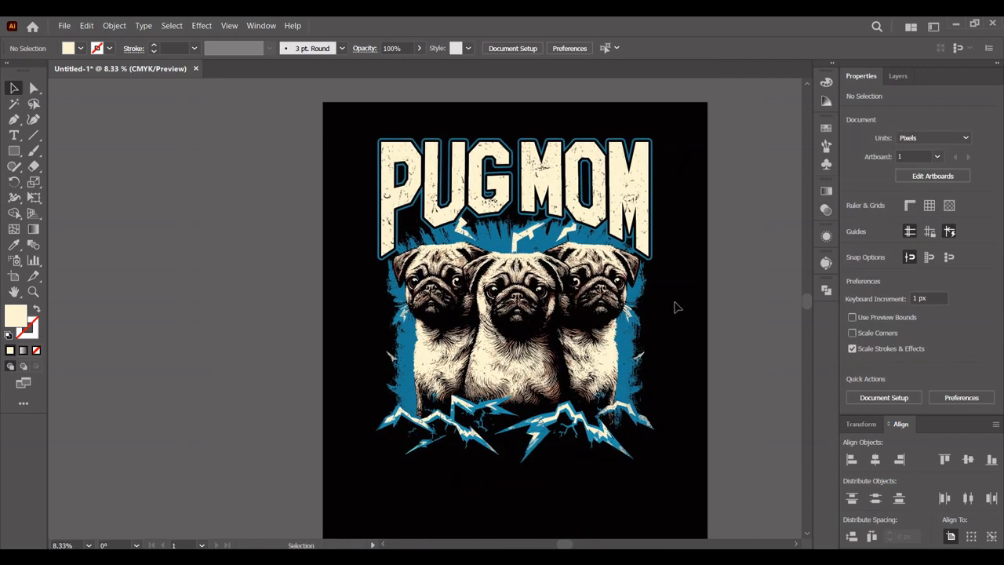
drag(678, 313, 578, 192)
right_click(578, 193)
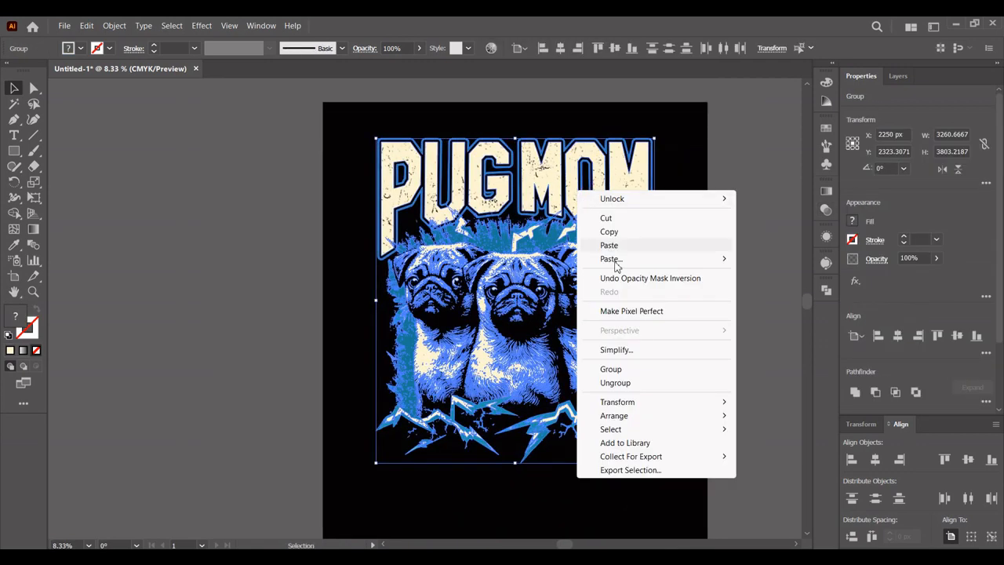
click(621, 370)
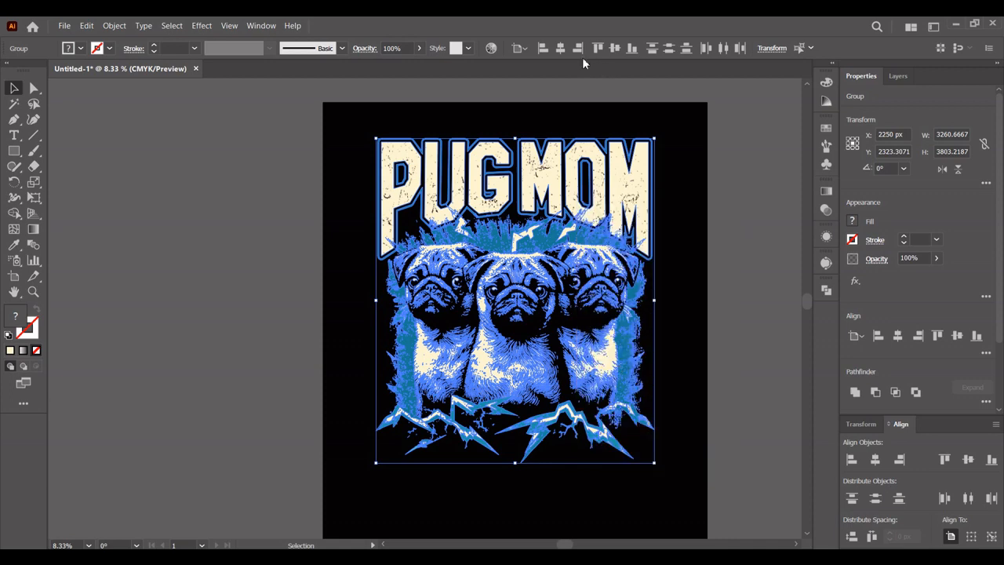
click(615, 48)
click(710, 196)
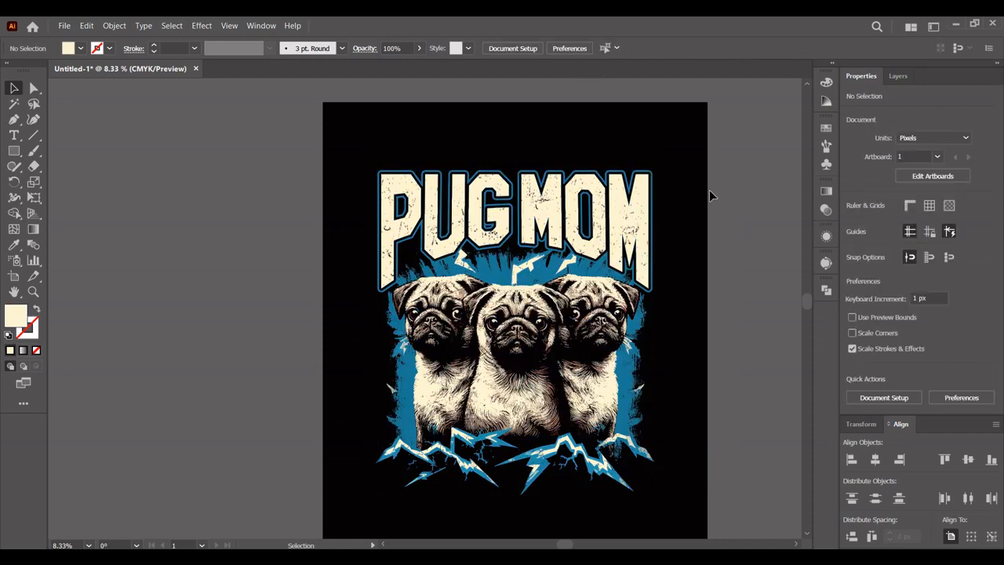
Step: Scale the grouped design proportionally from its center to about 4116 by 4801 px and deselect it
drag(694, 192, 659, 165)
click(523, 185)
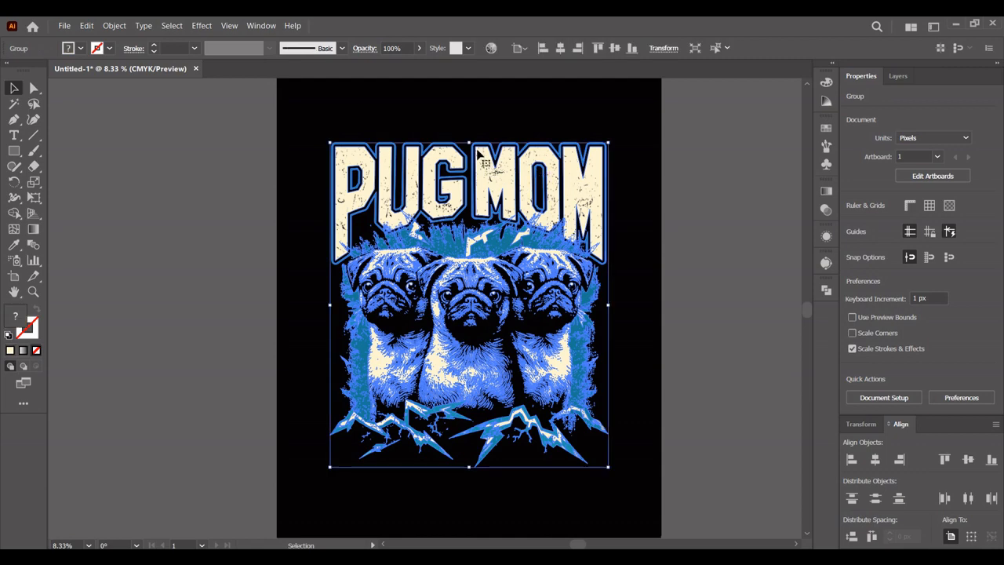
scroll(471, 146, up, 1)
drag(465, 117, 465, 113)
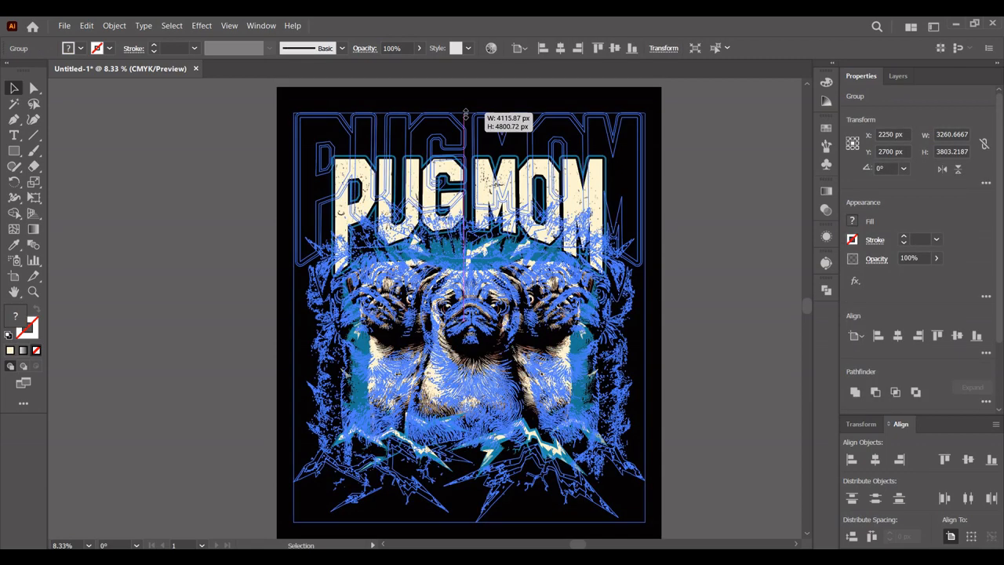
drag(708, 192, 681, 197)
click(706, 190)
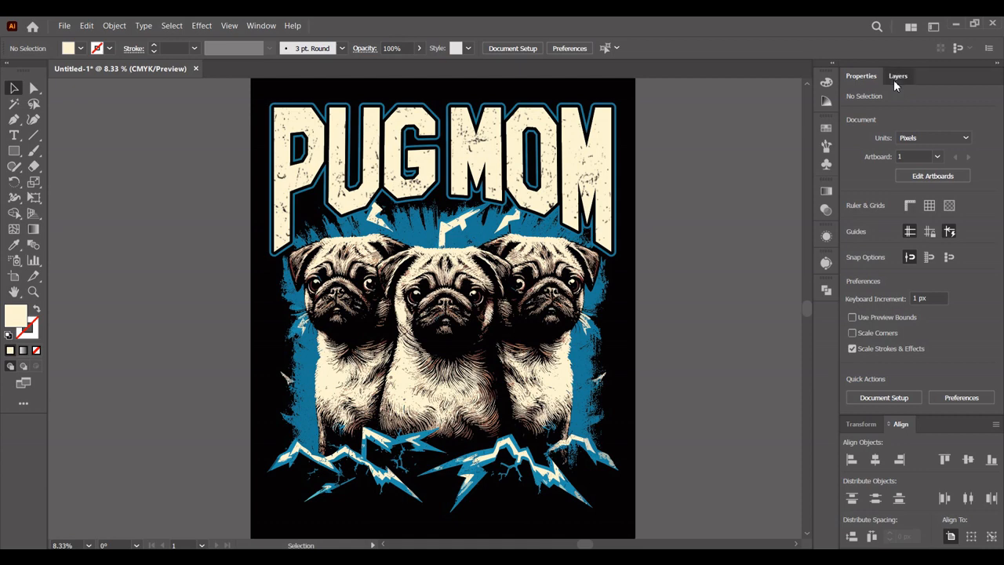
Step: Hide the locked black background rectangle and start exporting the artwork with Save for Web (Legacy)
key(F7)
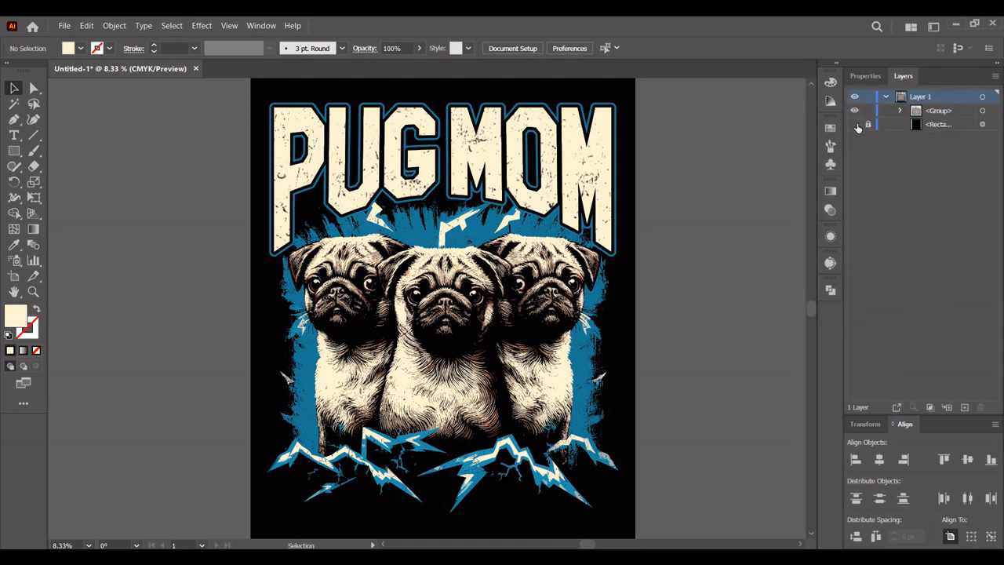
click(856, 125)
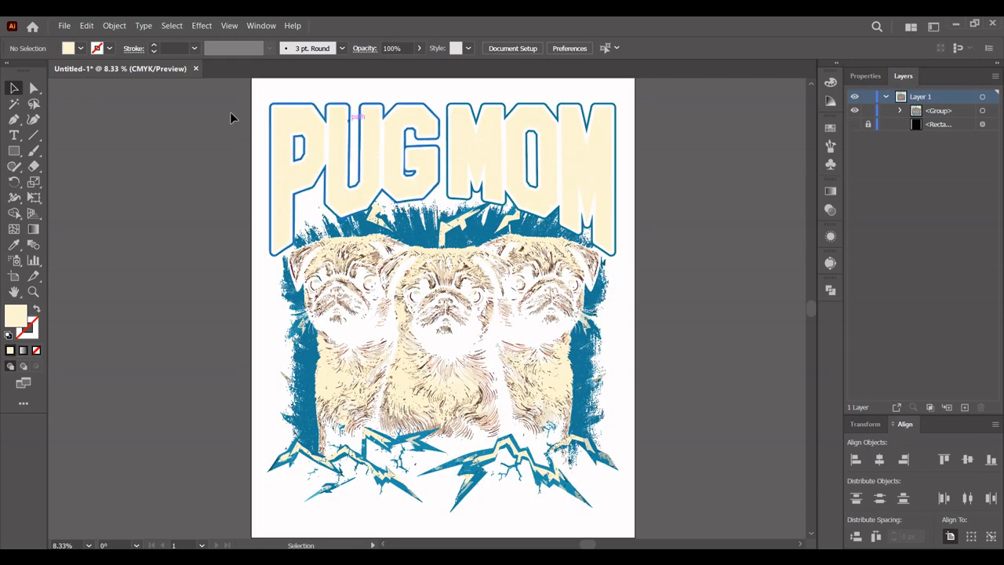
click(61, 28)
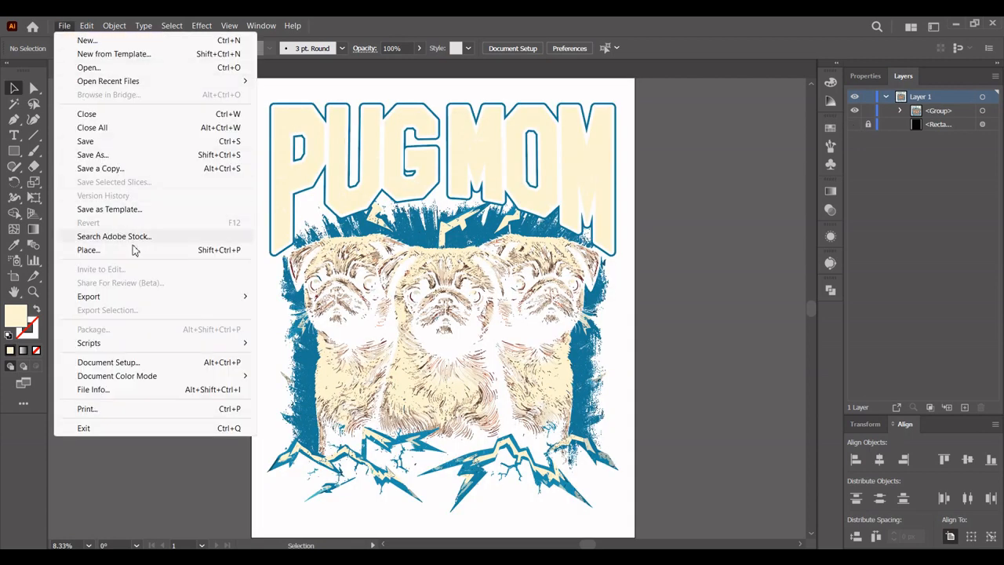
mouse_move(132, 299)
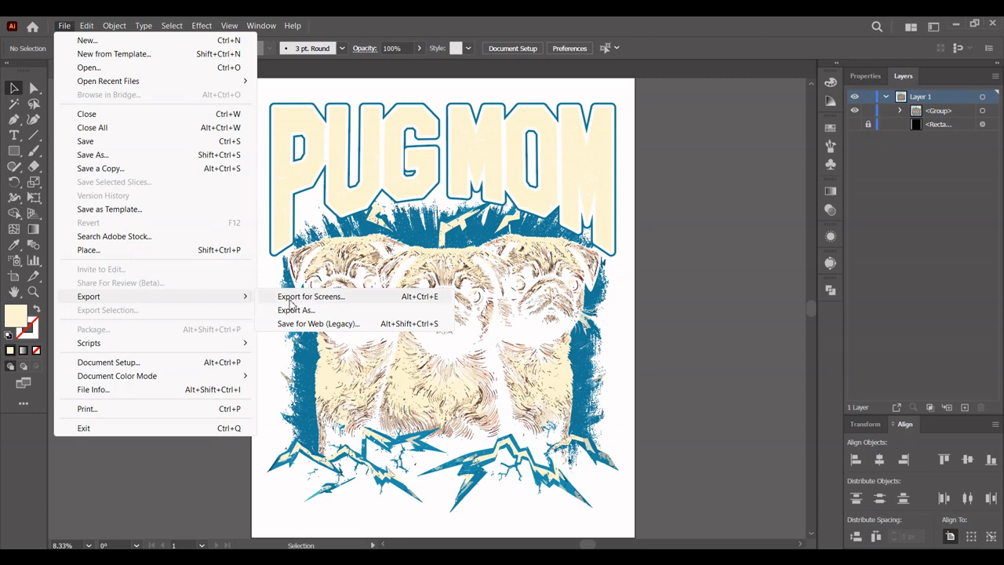
click(306, 324)
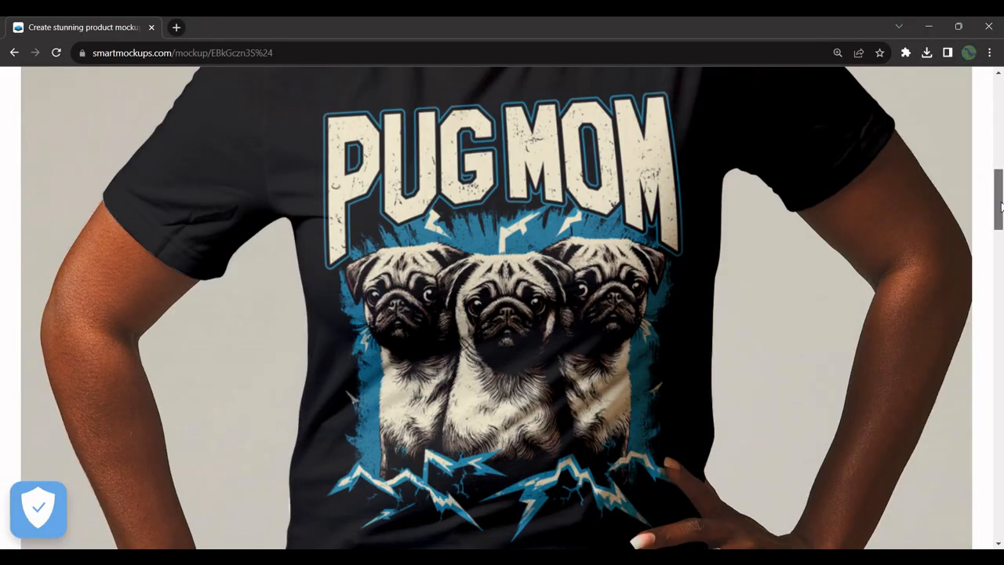
Step: Examine the PUG MOM design on the black T-shirt mockup in Smartmockups in the browser
drag(991, 225, 1002, 206)
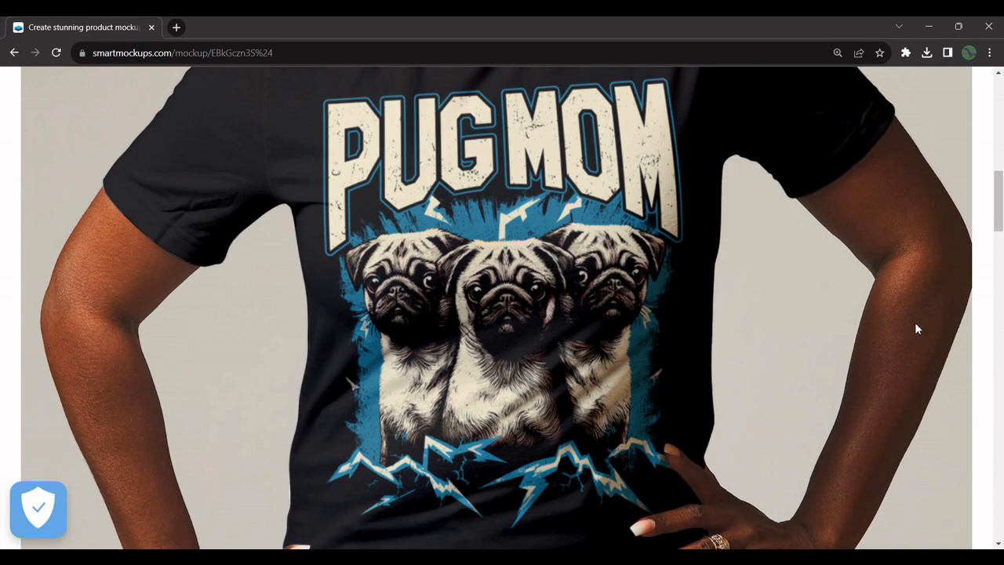